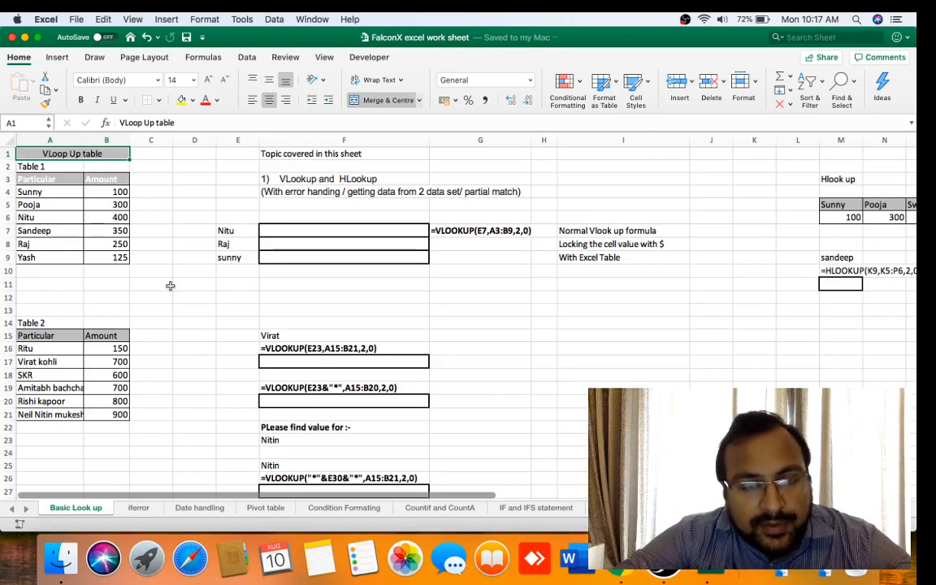
Step: Examine the Particular and Amount columns of Table 1 and the empty lookup result cells starting at F7
key("Down")
key("Down")
key("Down")
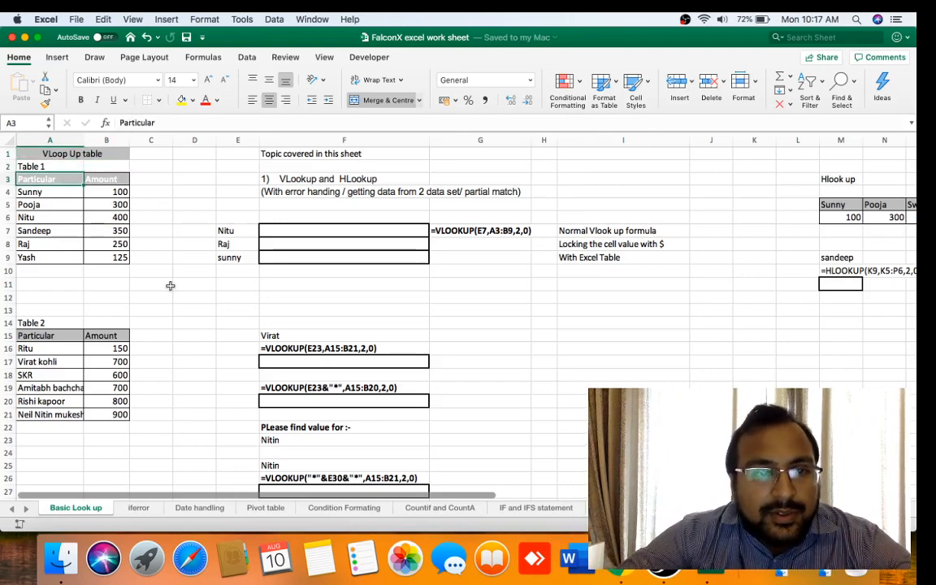
key("Right")
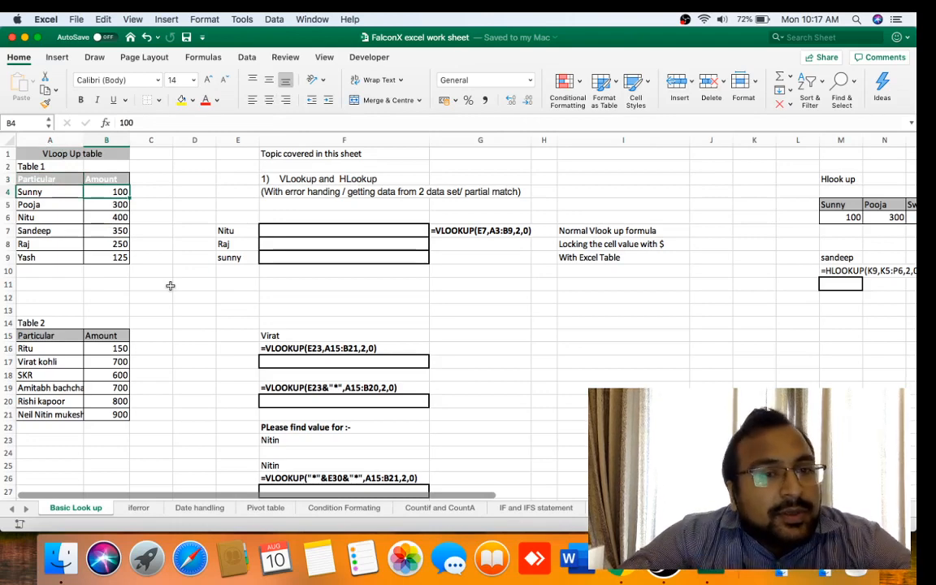
key("Up")
key("Right")
key("Right")
key("Right")
key("Right")
key("Down")
key("Down")
key("Down")
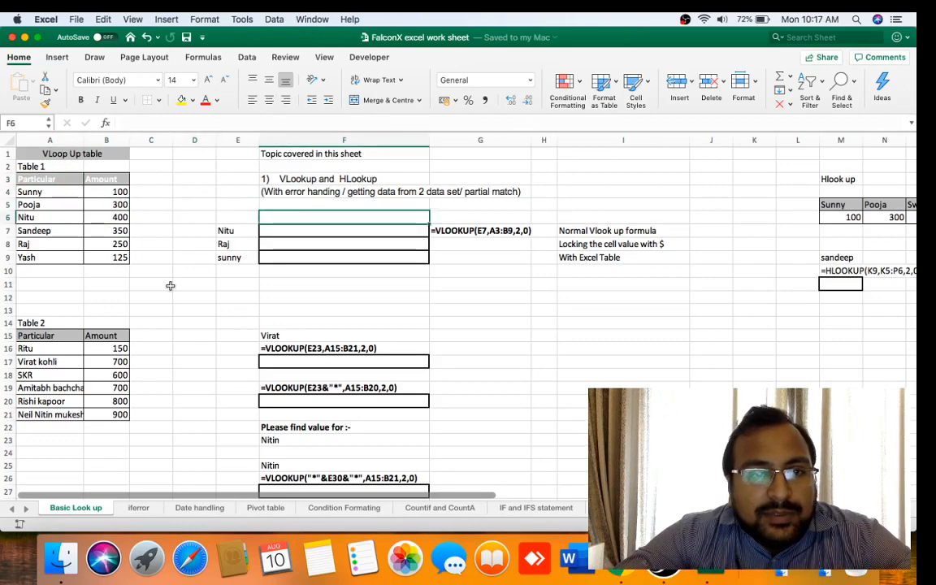
key("Down")
key("Left")
key("Left")
key("Left")
key("Left")
key("Up")
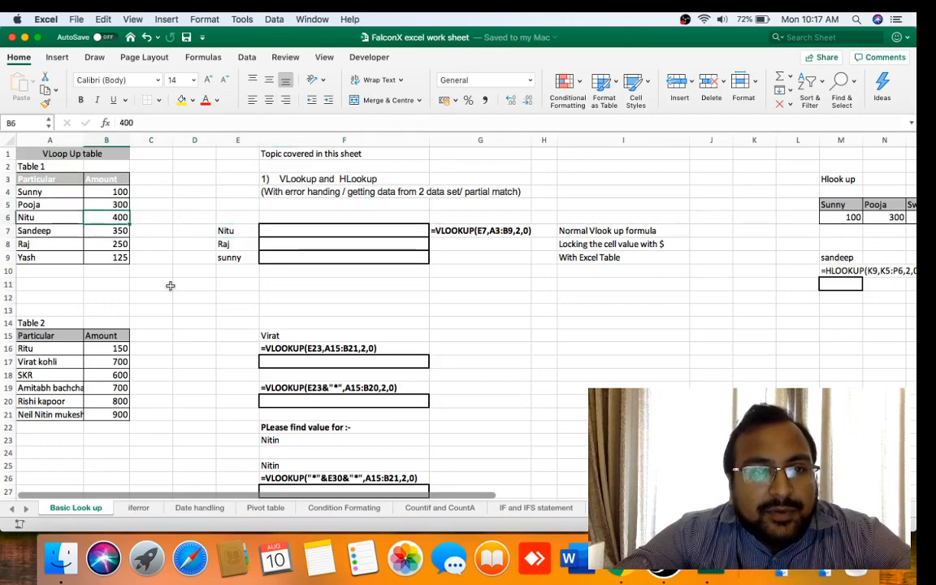
key("Left")
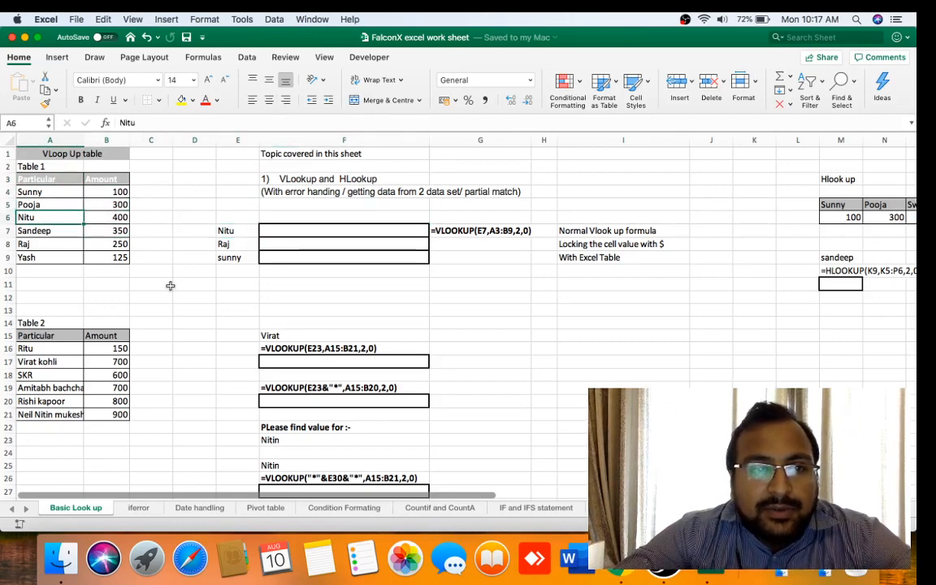
key("Right")
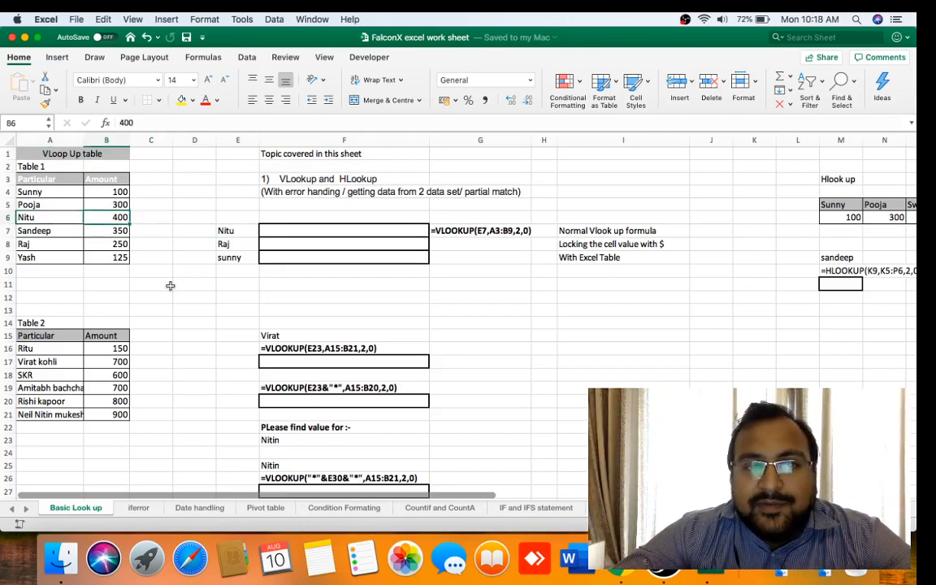
key("Left")
key("Up")
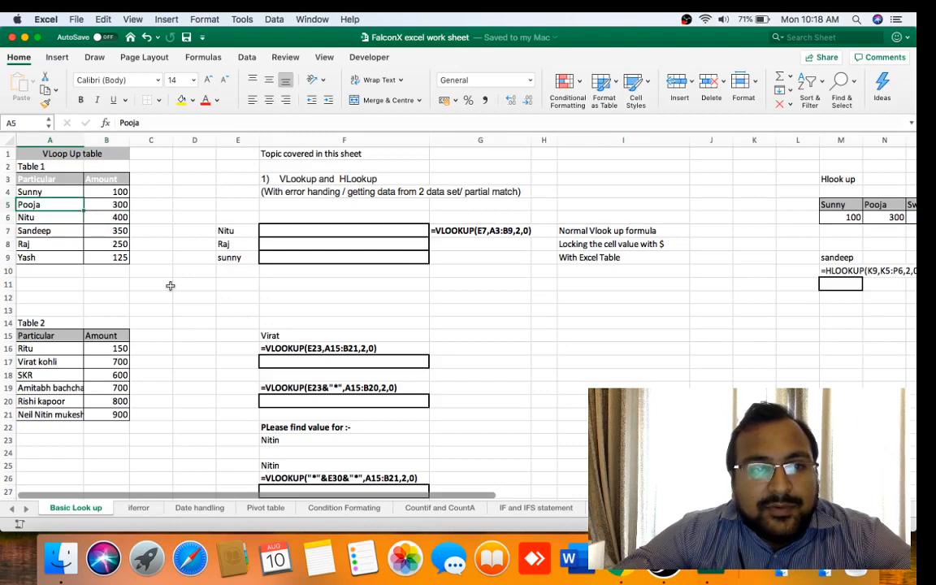
key("Right")
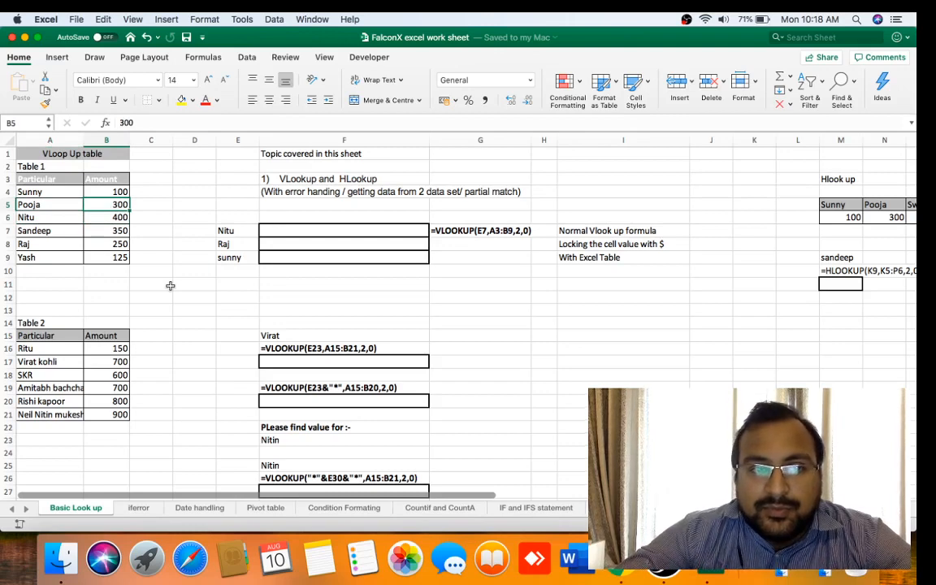
key("Down")
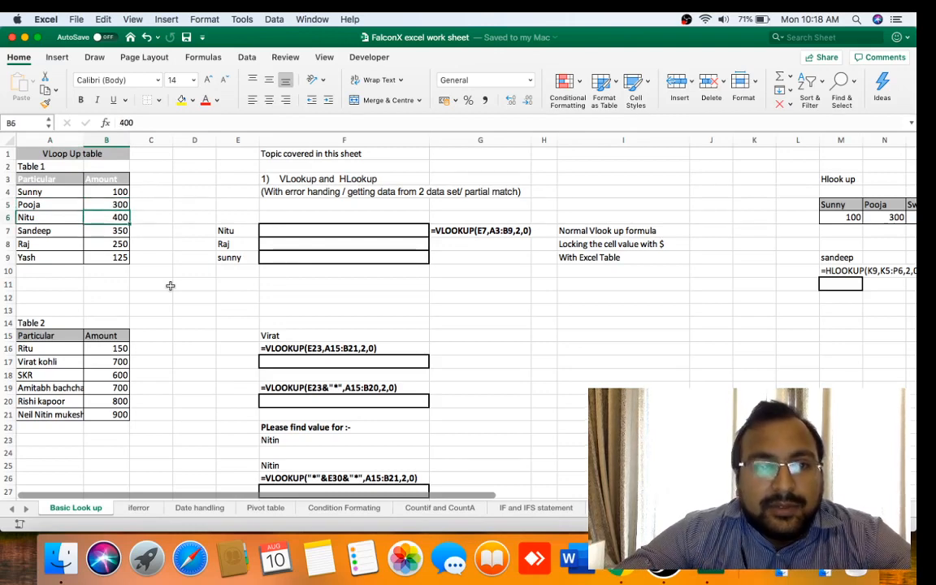
Step: Enter the exact-match formula =VLOOKUP(E7,A3:B9,2,0) in cell F7 to fetch the amount from Table 1
key("Right")
key("Right")
key("Right")
key("Down")
key("Right")
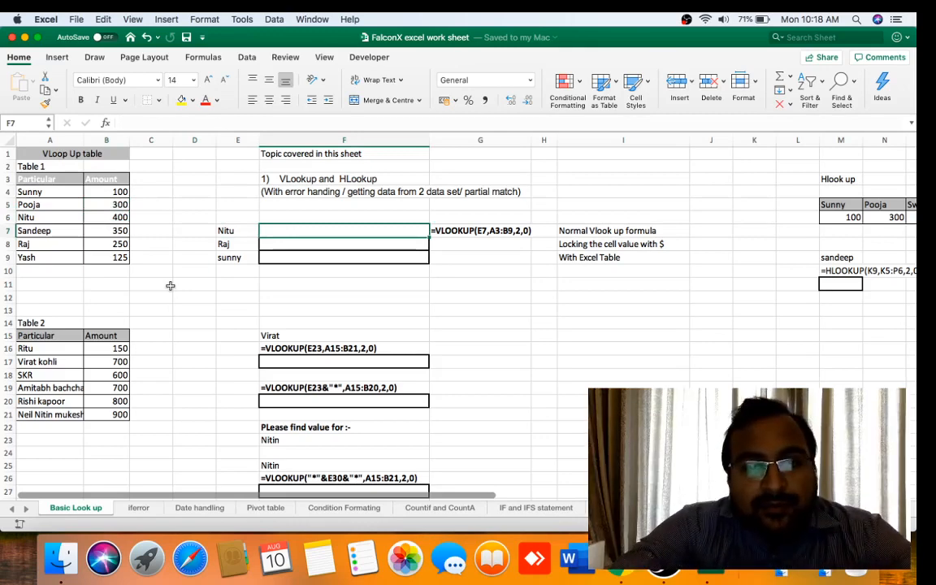
type("=")
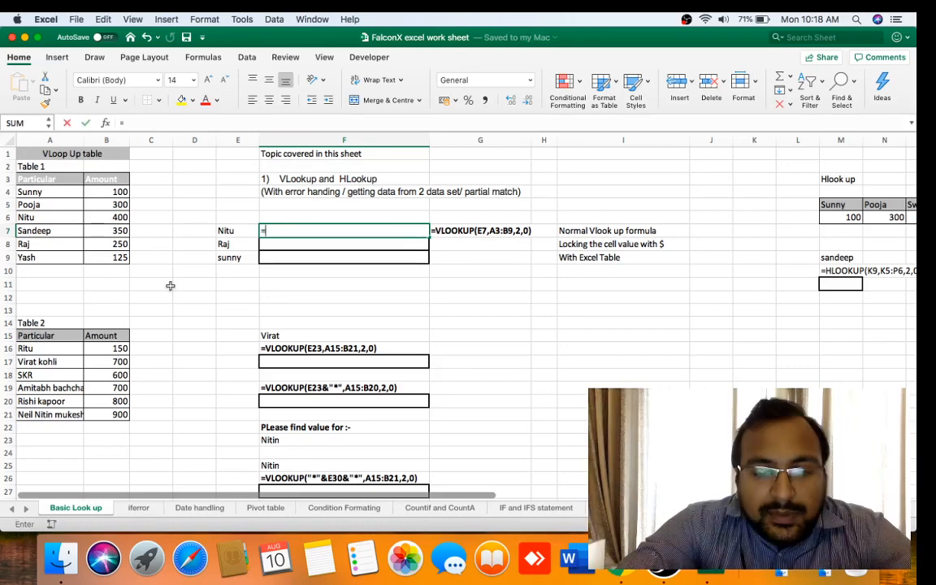
type("vl")
key("Tab")
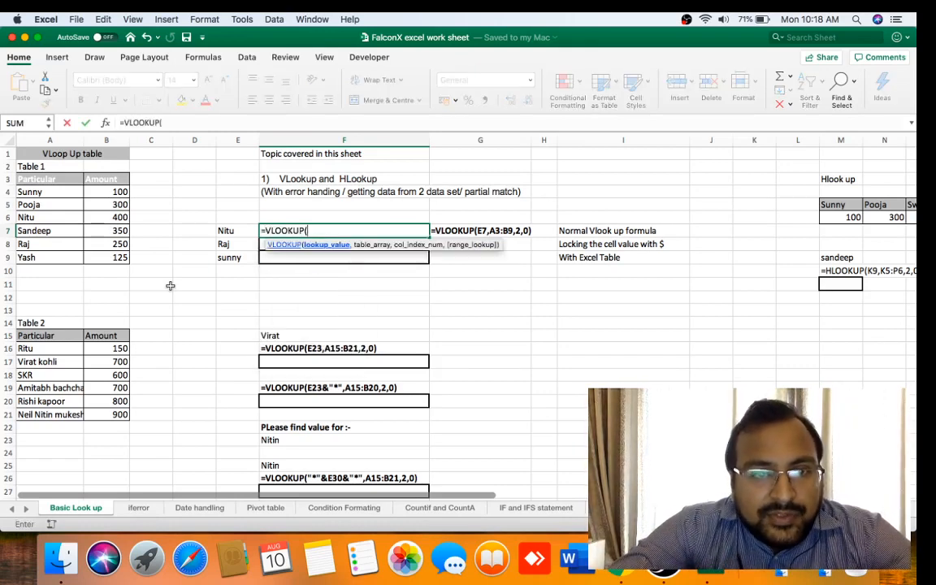
left_click(235, 231)
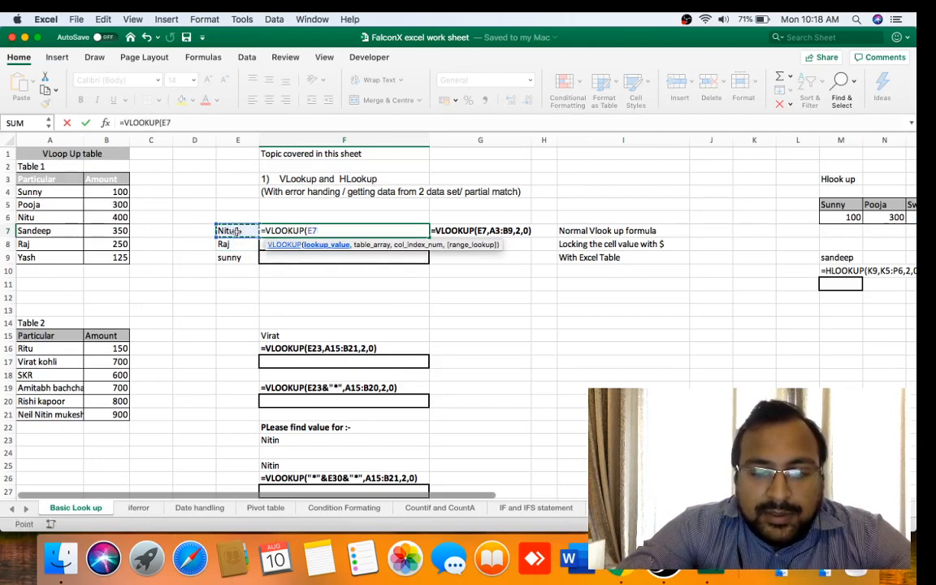
type(",")
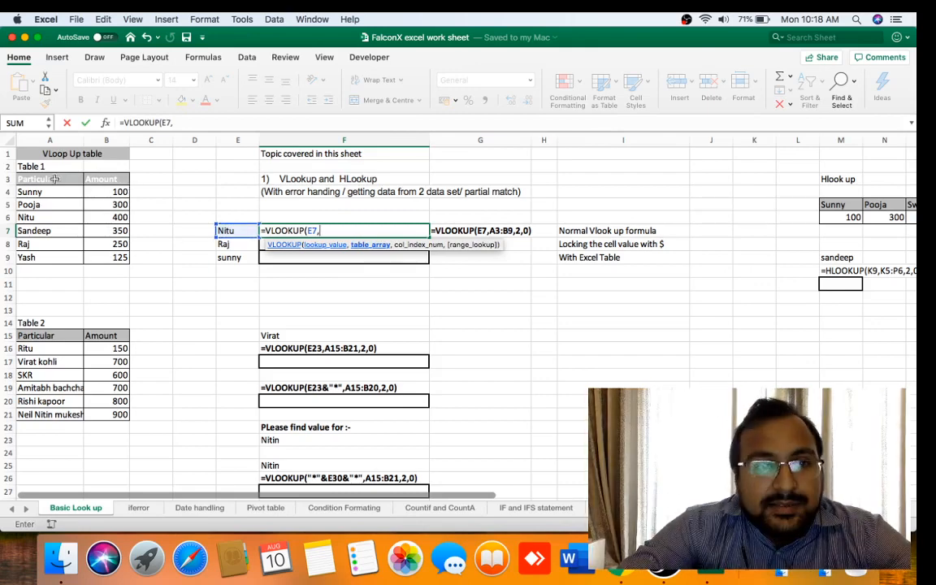
left_click_drag(65, 179, 108, 261)
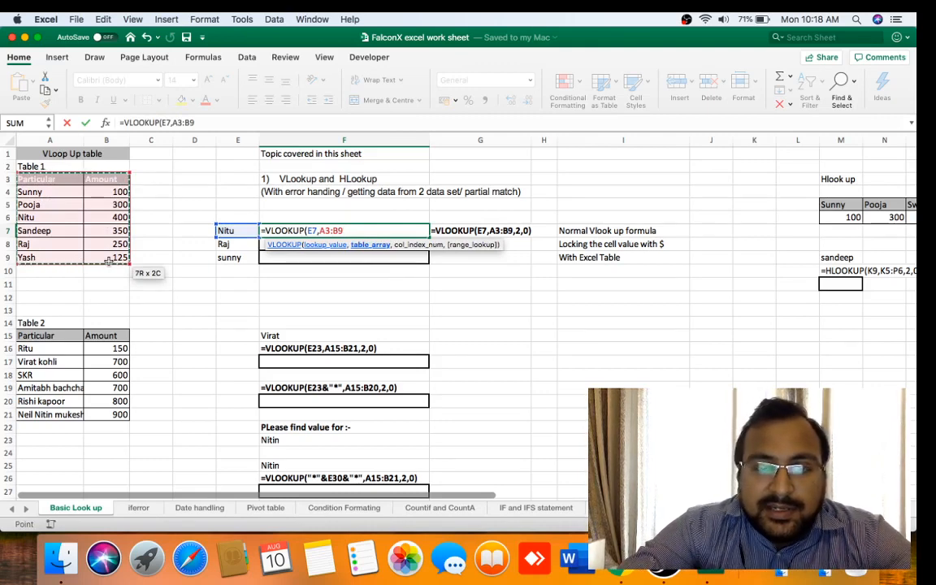
type(",")
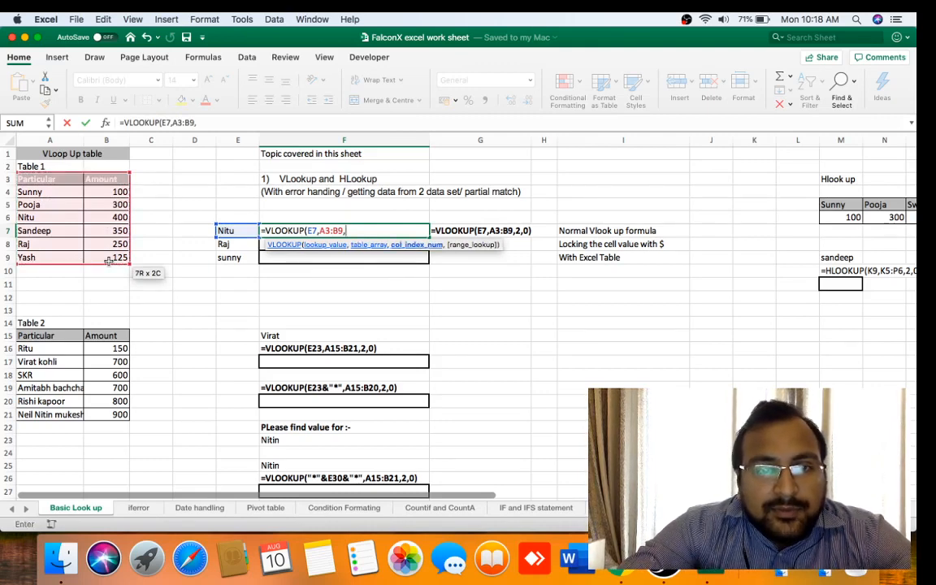
type("2")
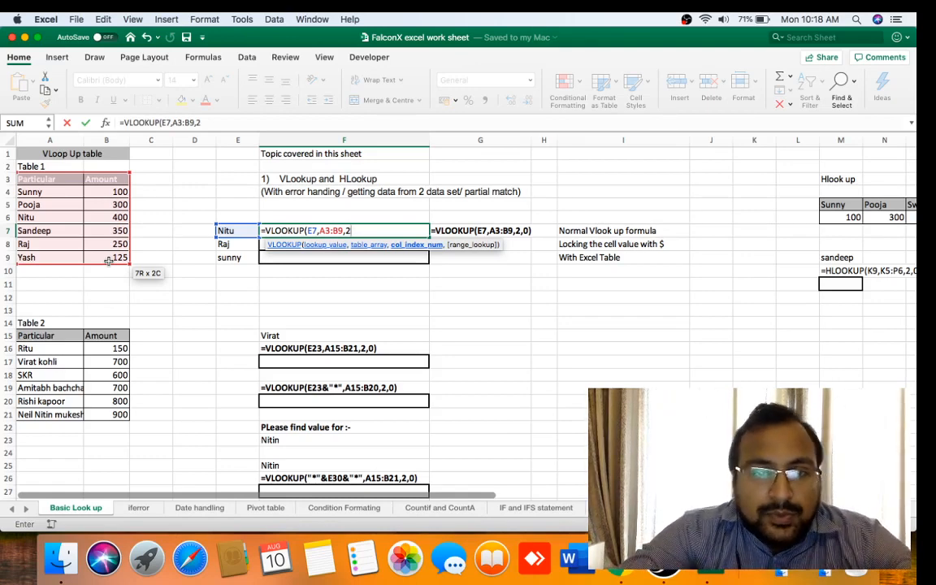
type(",0")
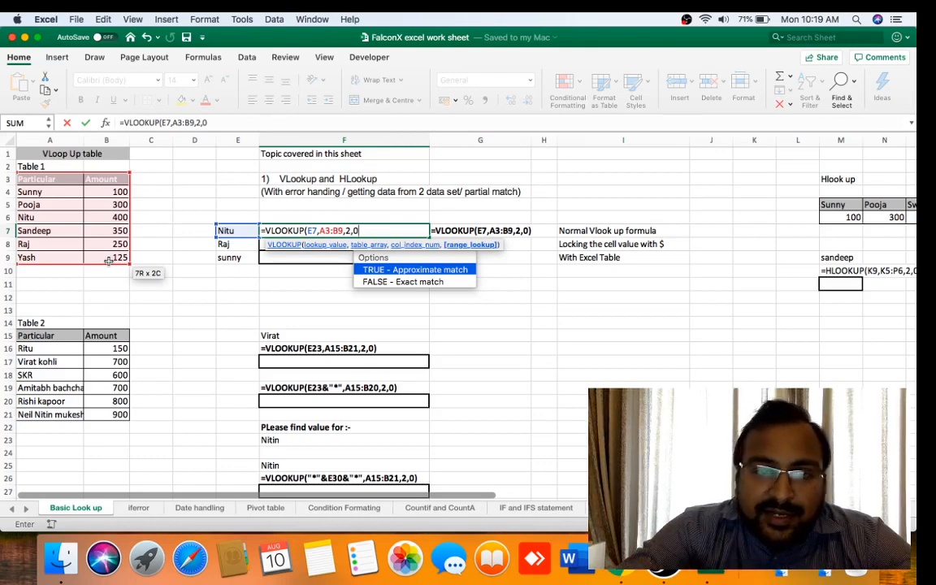
type(")")
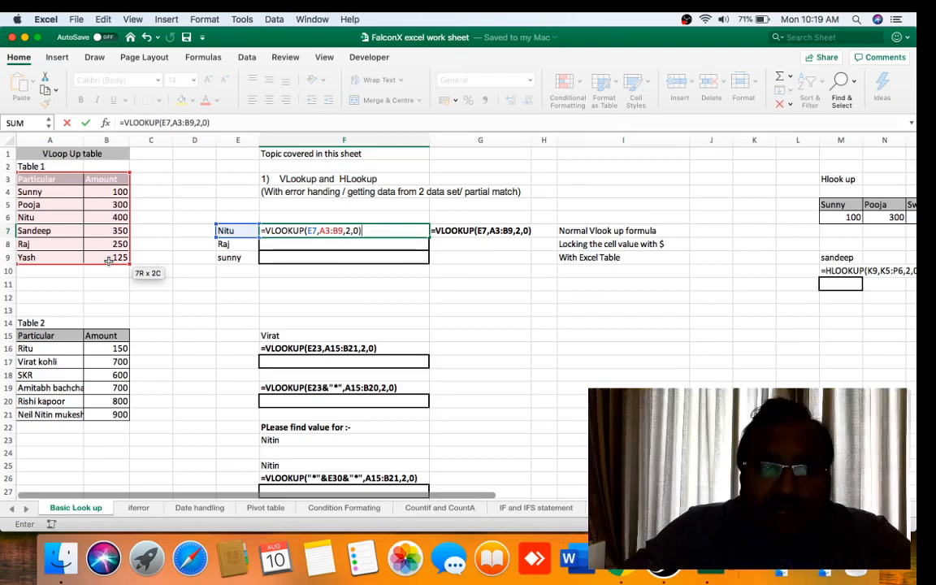
key("Return")
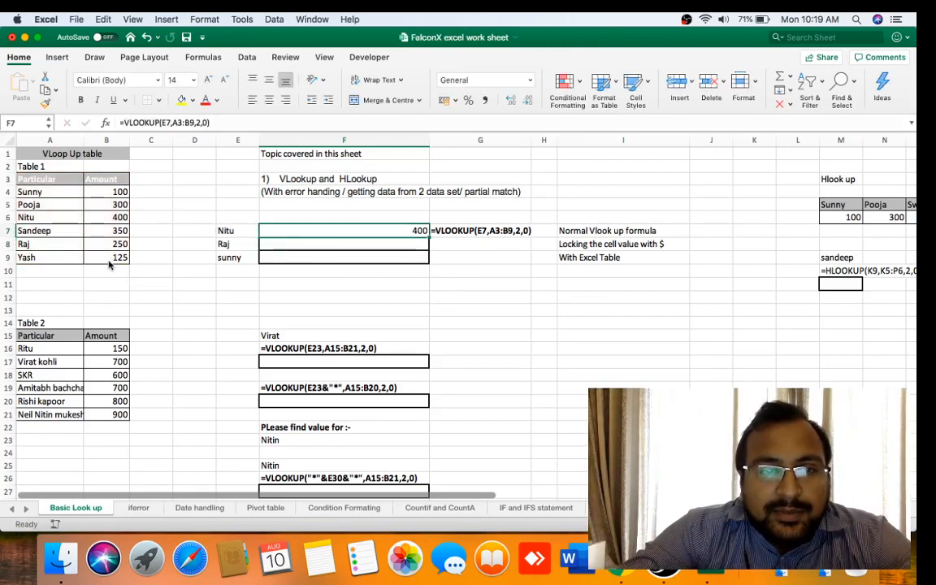
Step: Check the F7 lookup result against the matching name and amount in row 6 of Table 1
key("Left")
key("Left")
key("Left")
key("Left")
key("Left")
key("Up")
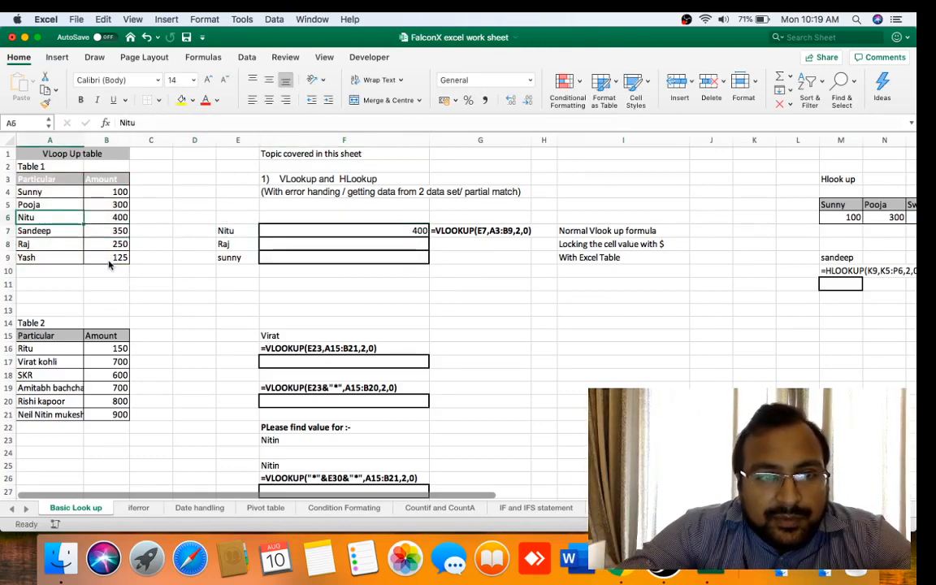
key("Right")
key("Left")
key("Right")
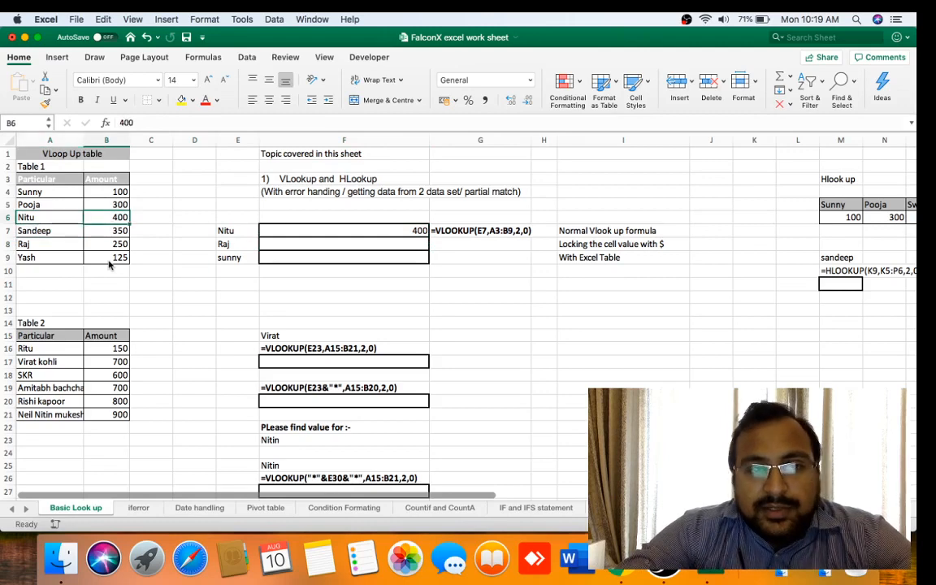
Step: Copy the VLOOKUP formula from F7 into the lookup cells below, down to F9
key("Right")
key("Right")
key("Right")
key("Right")
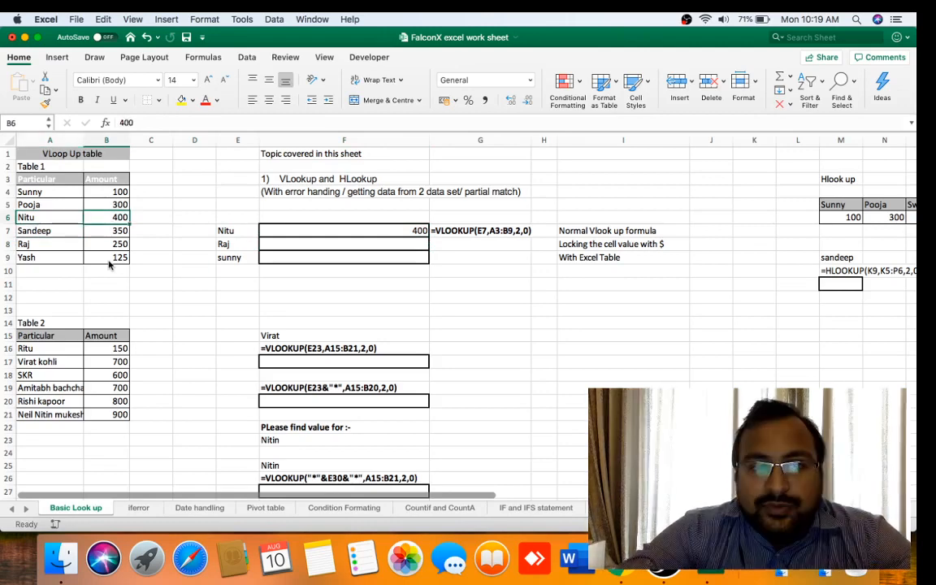
key("Down")
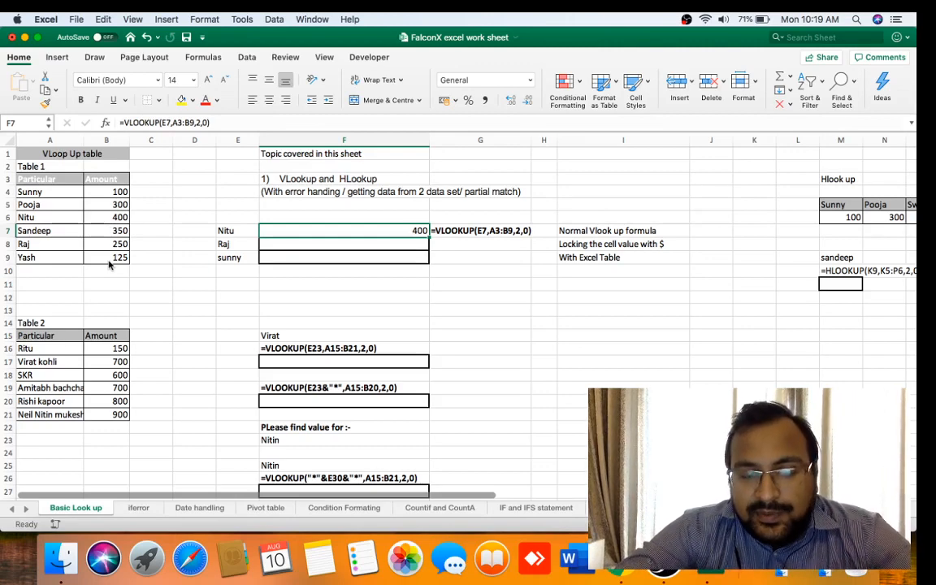
key("super+c")
key("shift+Down")
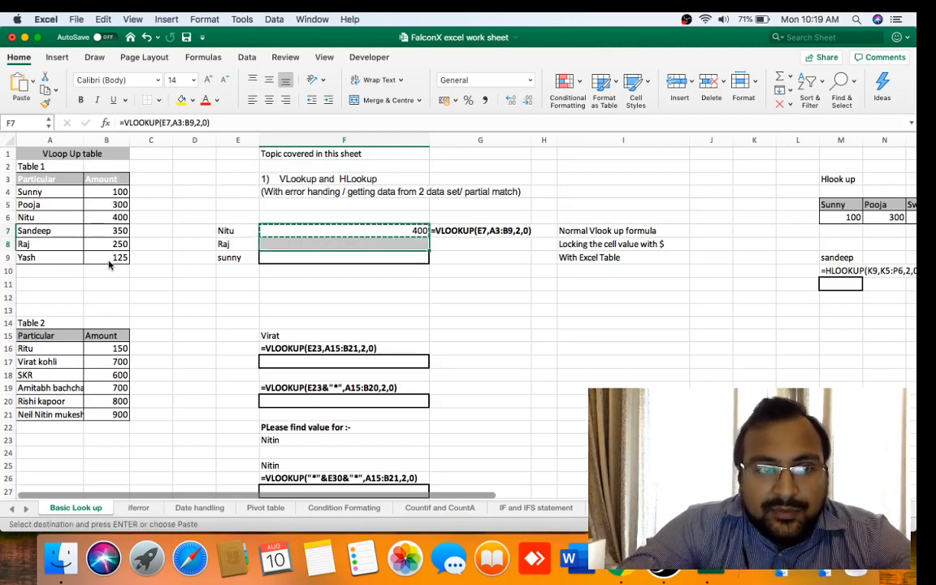
key("shift+Down")
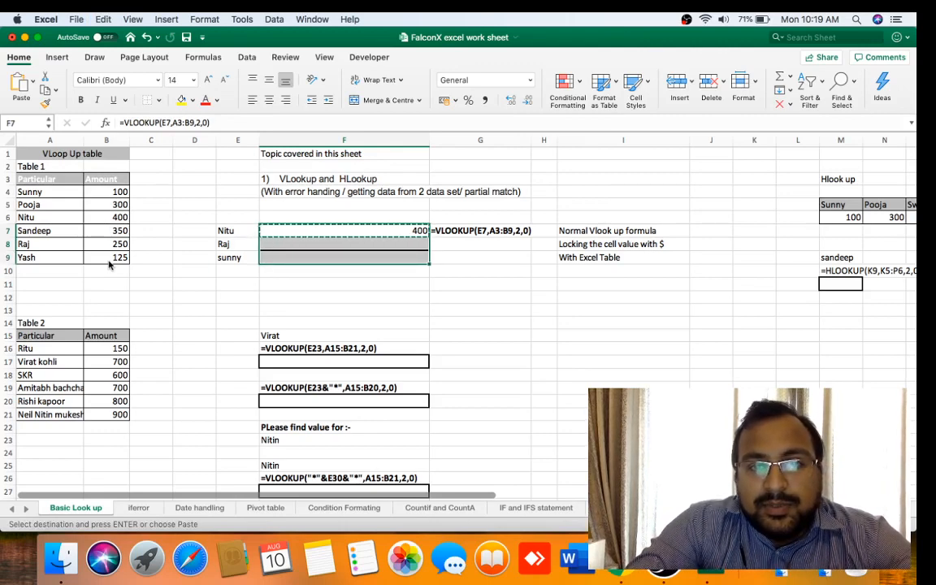
key("Return")
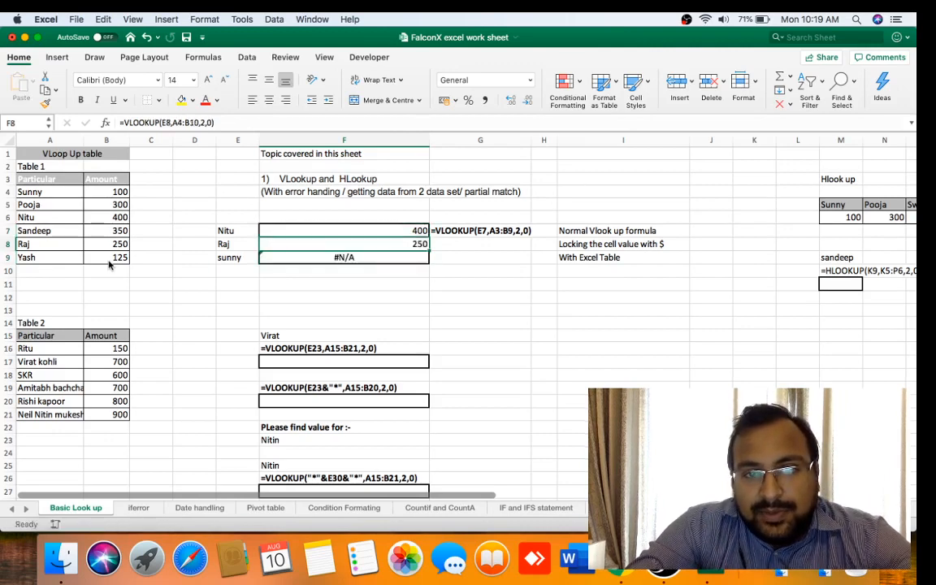
Step: Inspect the copied formulas in F8 and F9 and trace which table range the F9 formula references
key("Down")
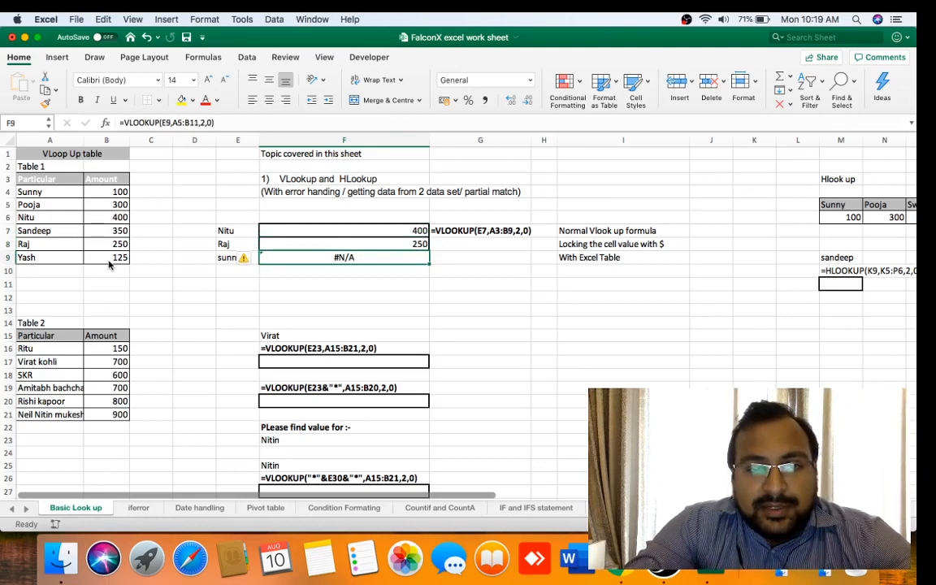
key("Up")
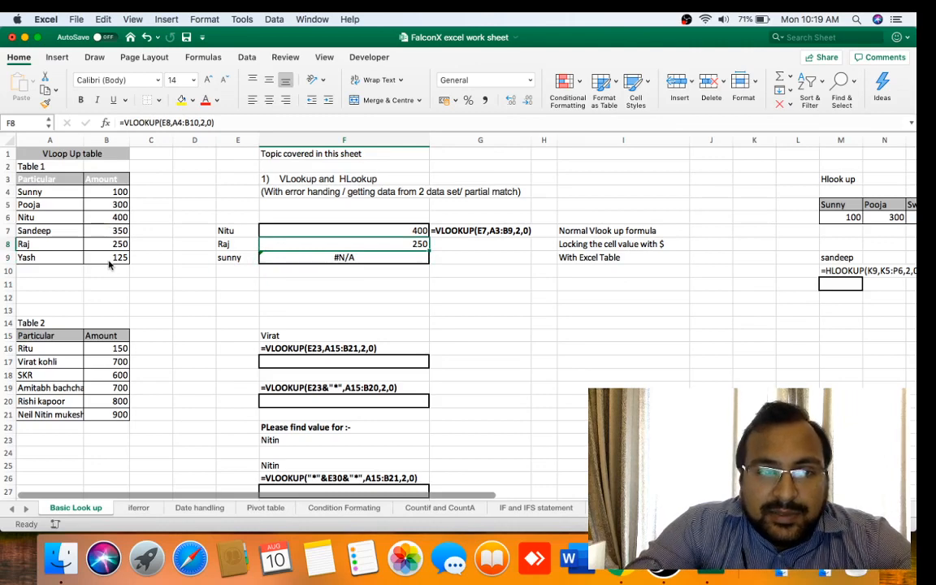
key("Down")
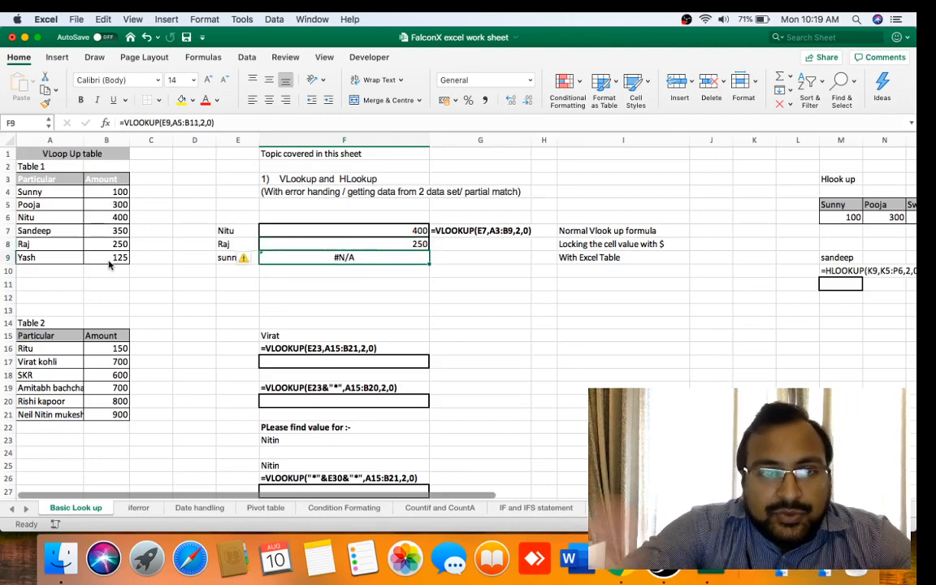
left_click(178, 122)
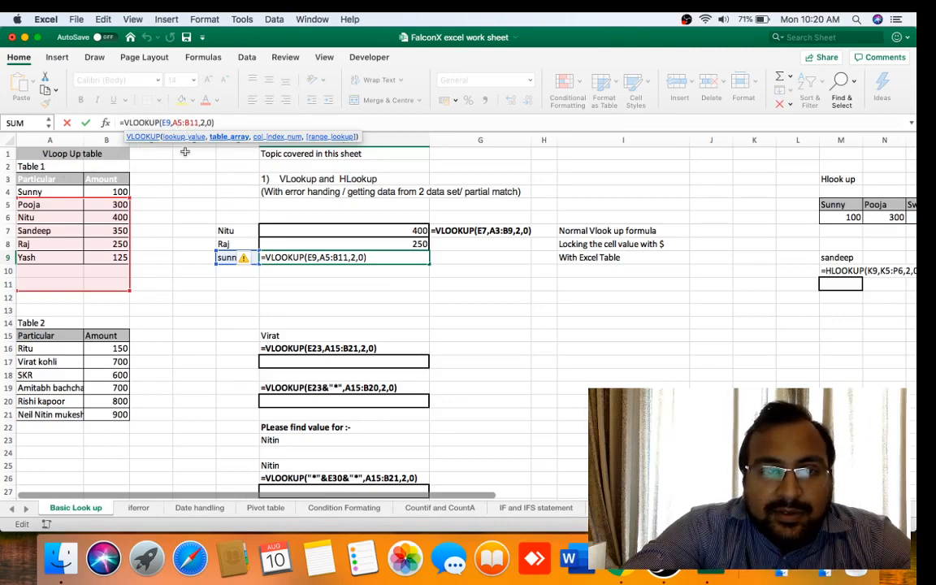
key("ctrl+Return")
Step: Lock the table range in the F7 formula as $A$3:$B$9, giving =VLOOKUP(E7,$A$3:$B$9,2,0)
key("Up")
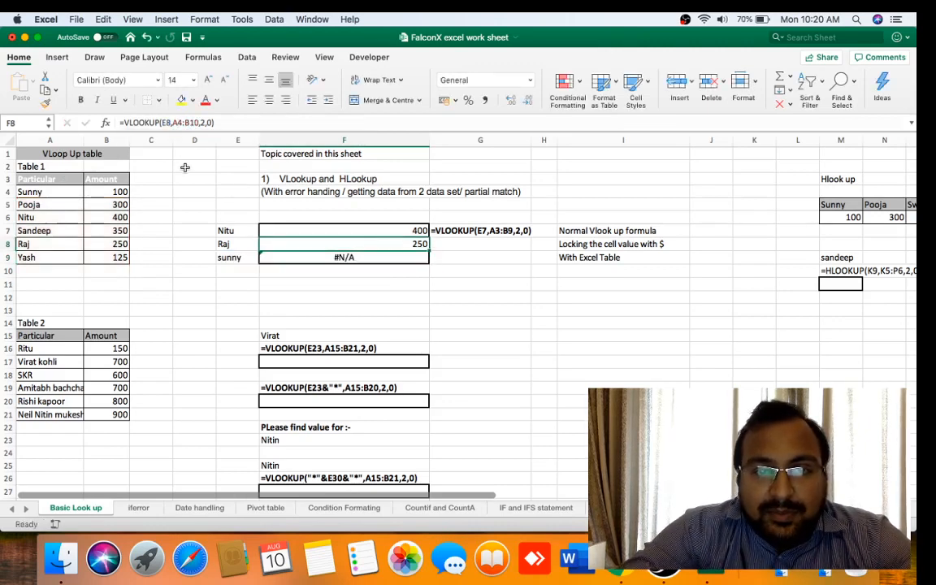
key("Up")
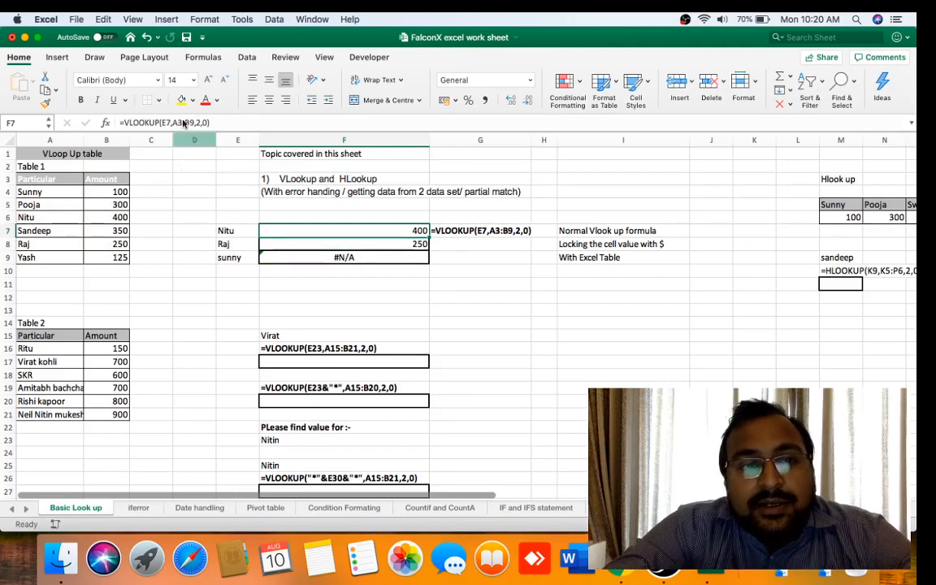
key("F2")
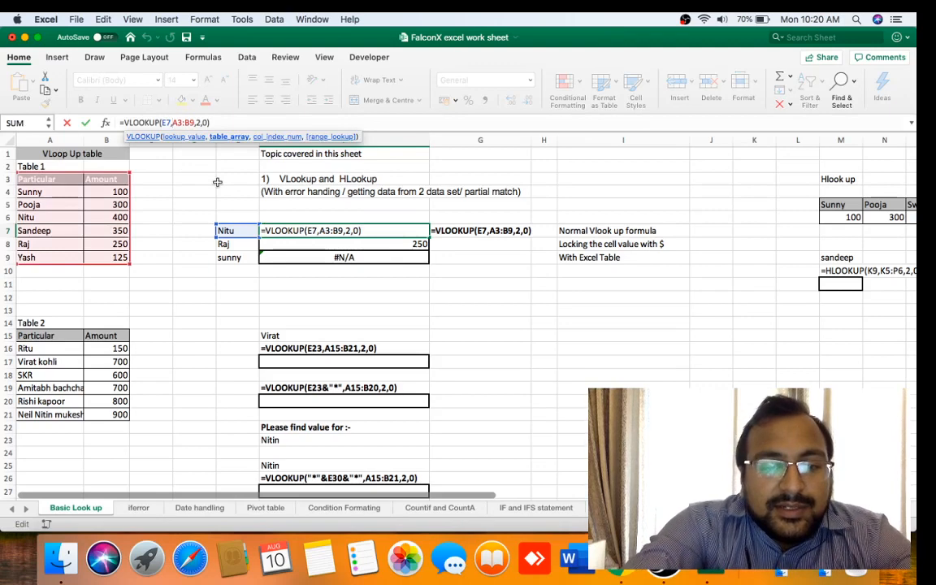
type("$")
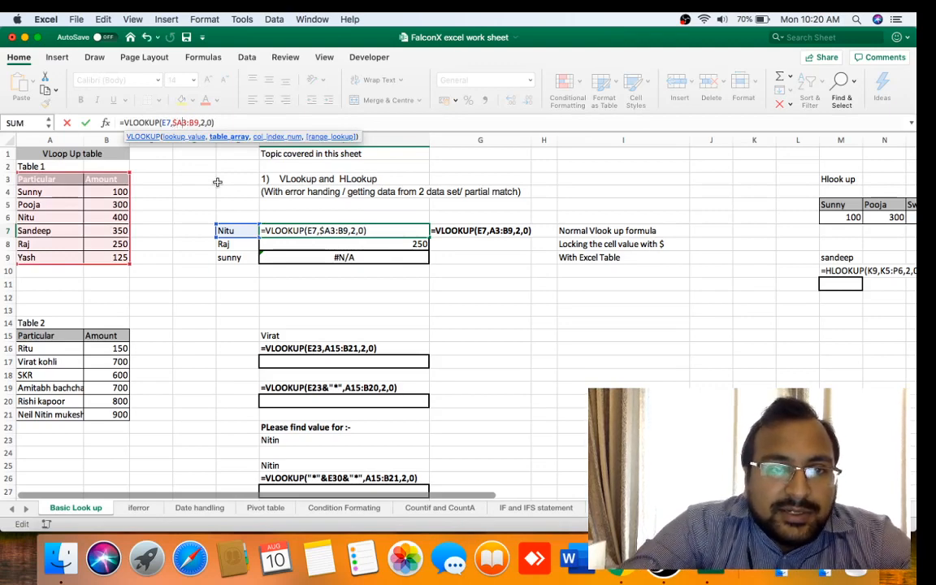
type("$")
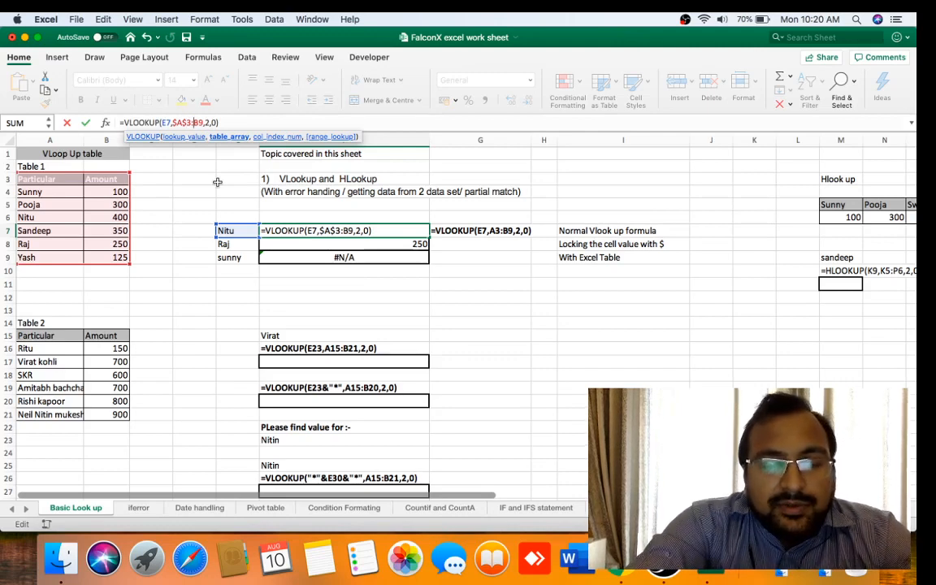
type("$")
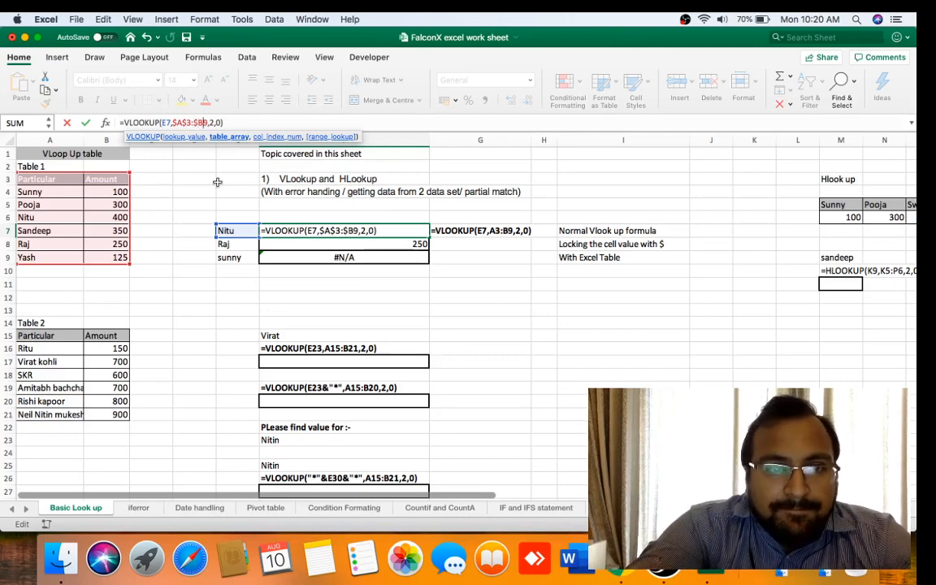
type("$")
key("Return")
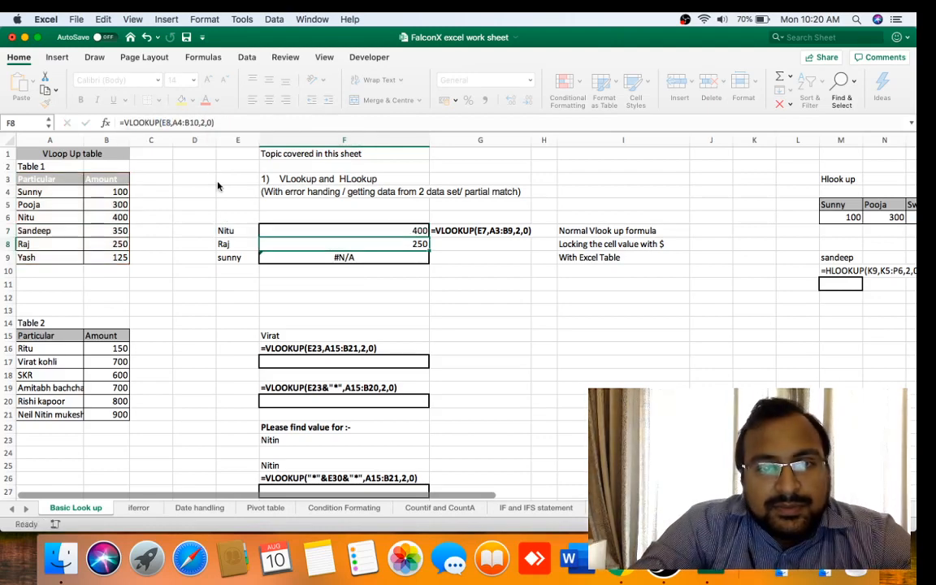
Step: Copy the VLOOKUP formula with the locked range from F7 into F8:F9
key("Up")
key("super+c")
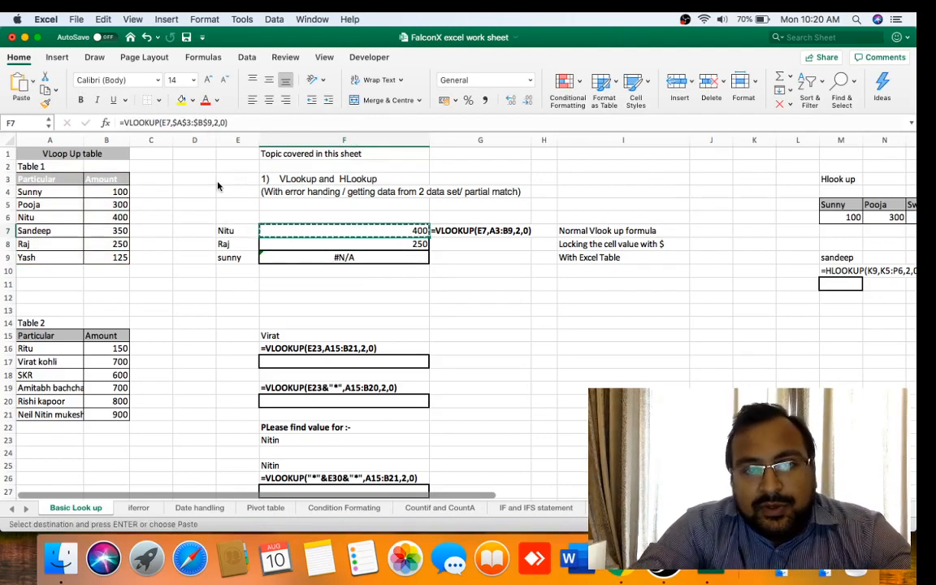
key("Down")
key("shift+Down")
key("Return")
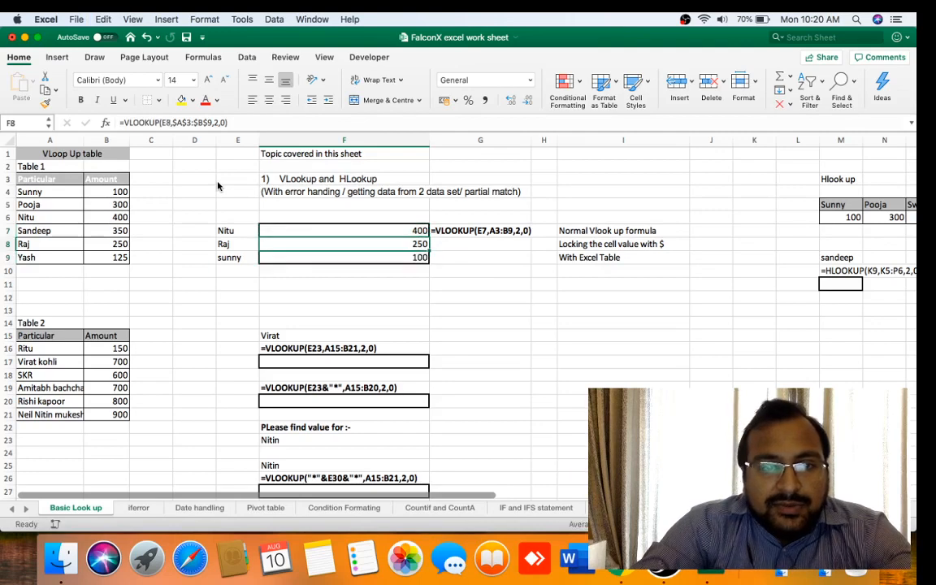
Step: Inspect the copied formula in F9 and trace which table range it references
key("Down")
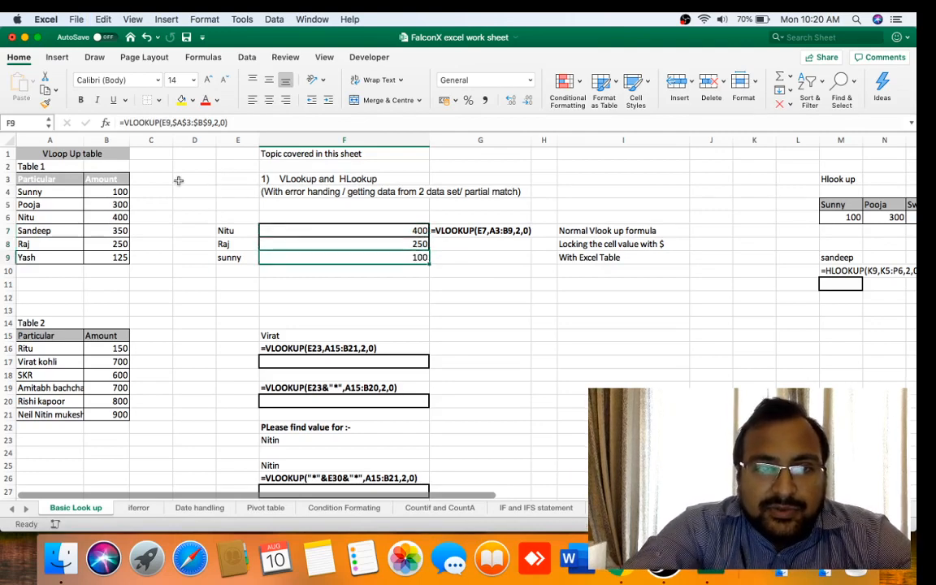
key("F2")
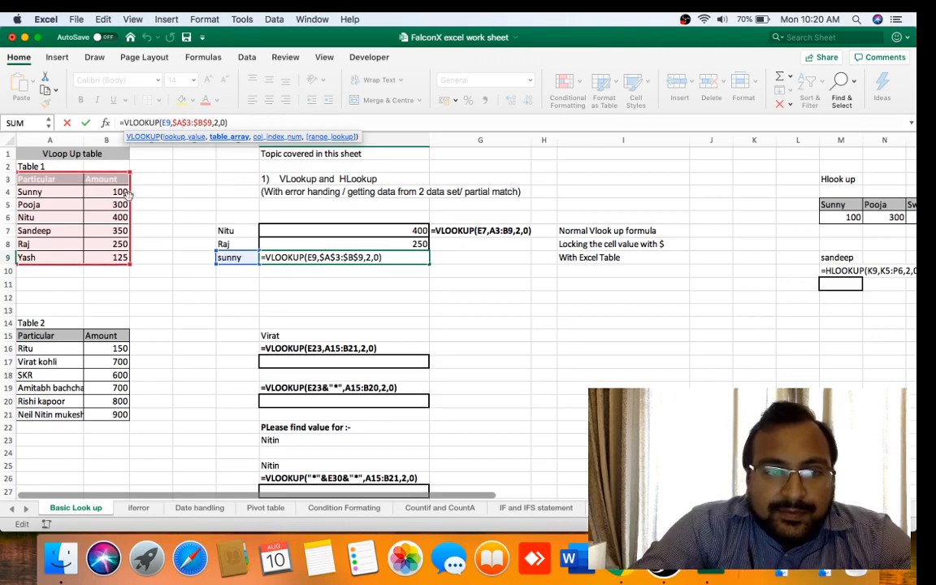
key("Escape")
key("Left")
key("Down")
key("Right")
key("Up")
key("Left")
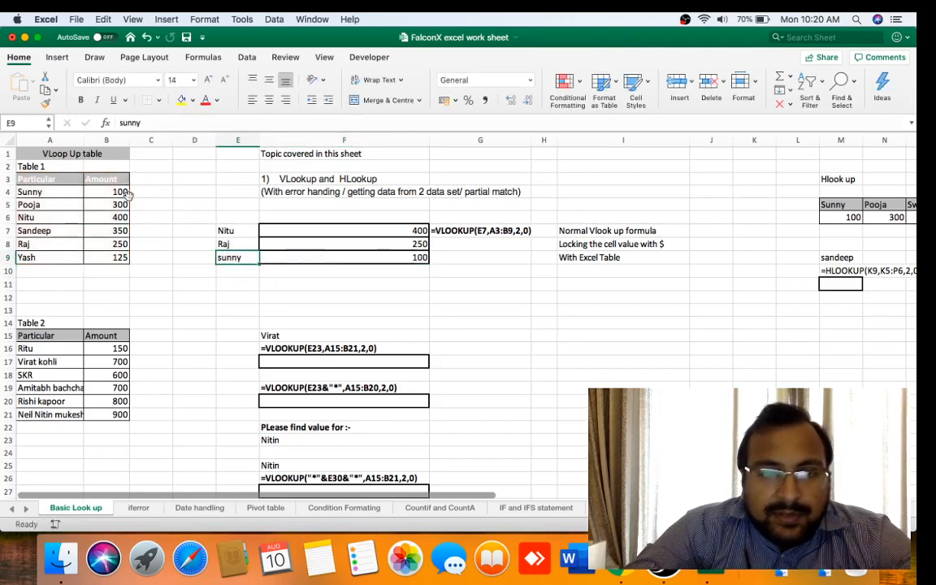
Step: Enter the name from row 5 of Table 1 in E10 and copy the F9 lookup formula into F10
key("Down")
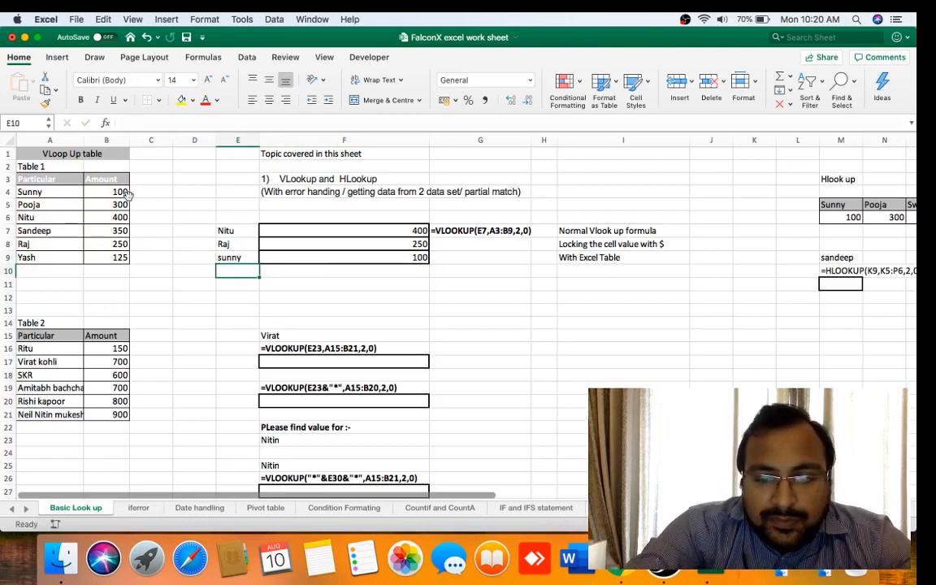
type("Pooja")
key("Return")
key("Up")
key("Right")
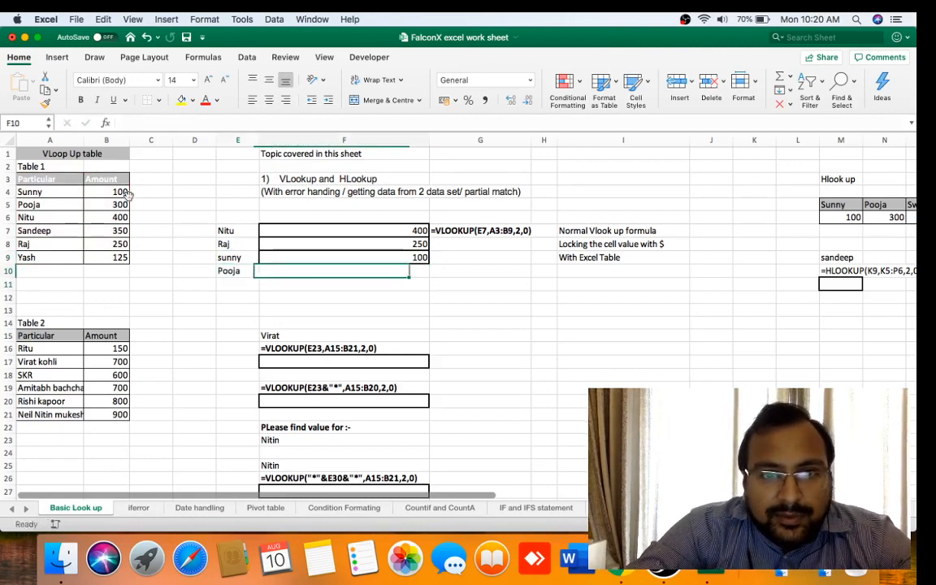
key("Up")
key("super+c")
key("Down")
key("Return")
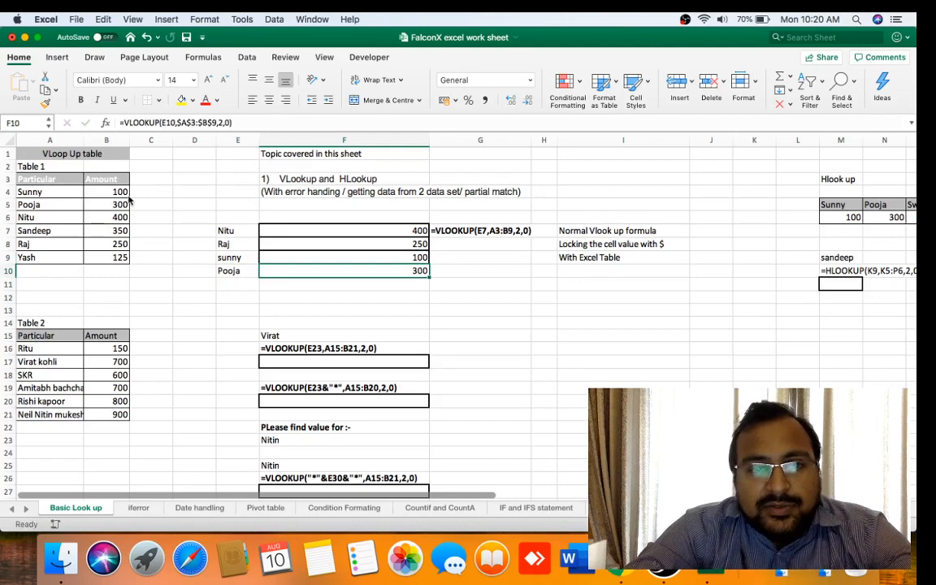
Step: Add a new entry below Table 1, with a numbered name in A10 and the amount 500 in B10
key("Left")
key("Left")
key("Left")
key("Left")
key("Left")
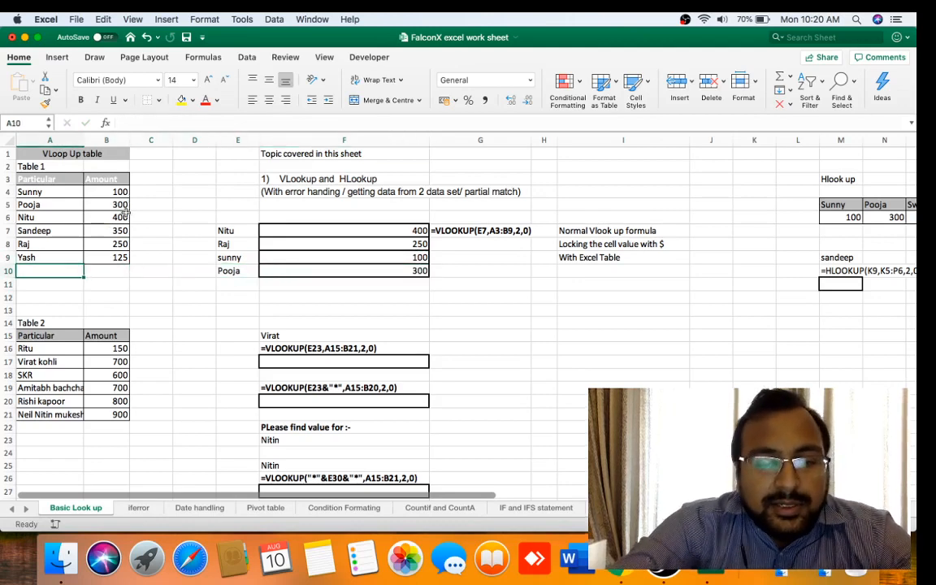
type("Sandeep 1")
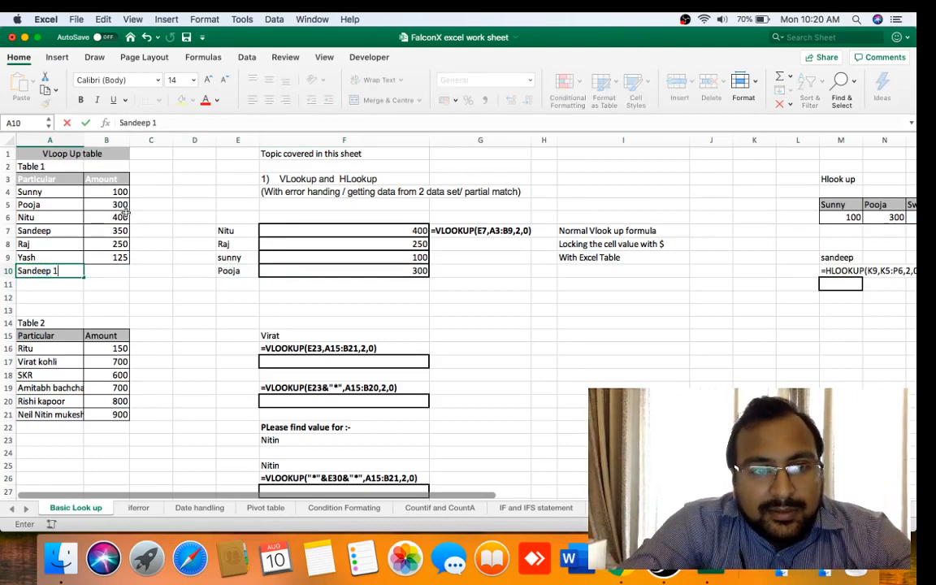
key("Return")
key("Up")
key("Right")
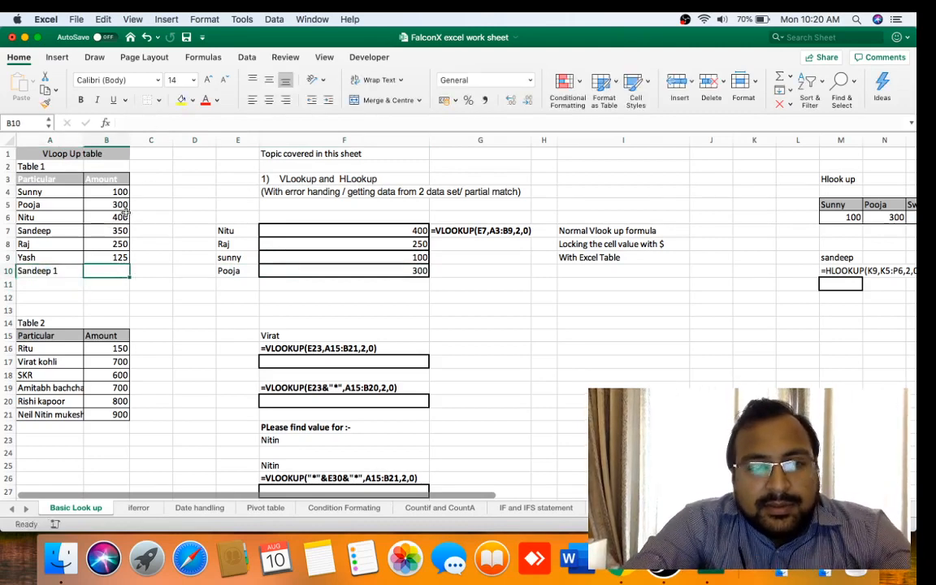
type("500")
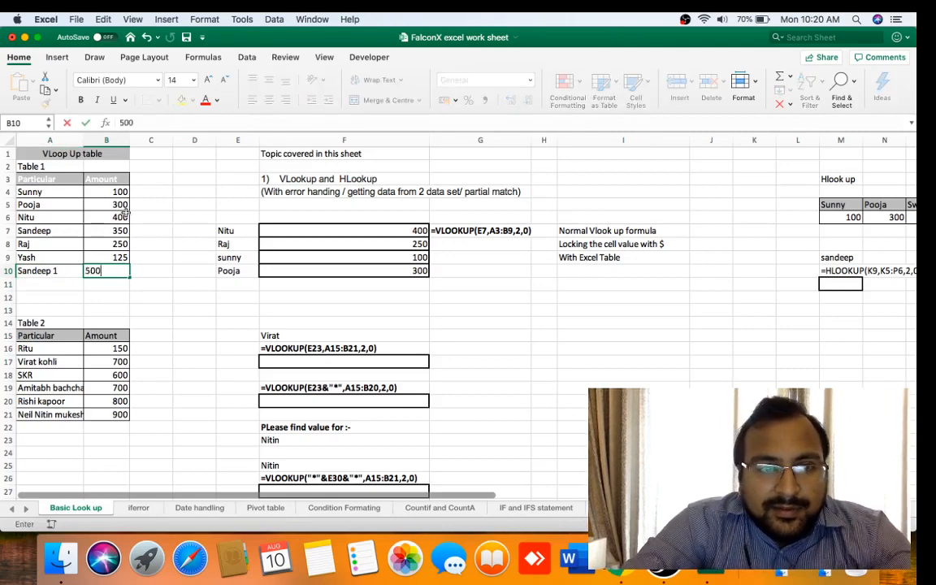
key("Return")
Step: Examine the table range in the F7 formula against the entry in row 10 of Table 1
key("Up")
key("Right")
key("Right")
key("Right")
key("Right")
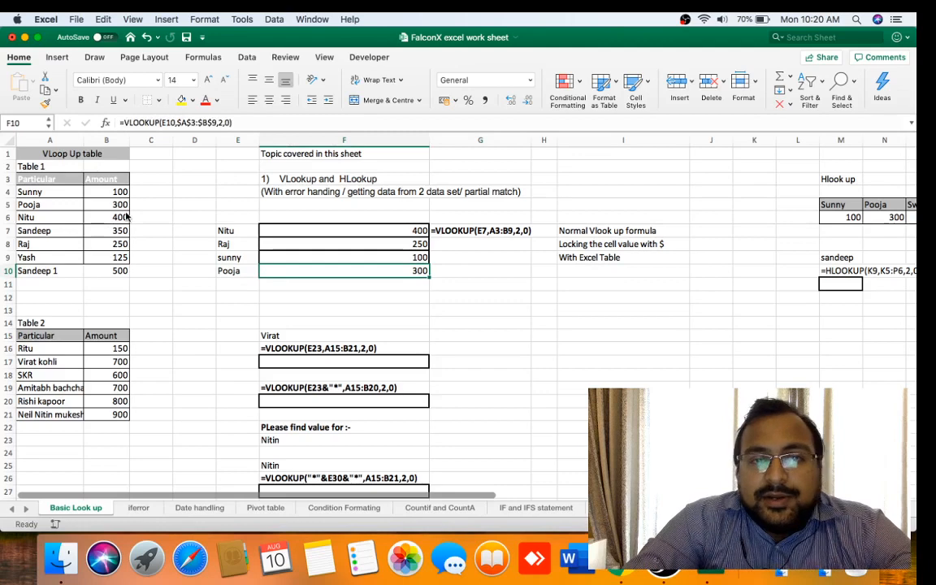
key("Up")
key("Up")
key("Up")
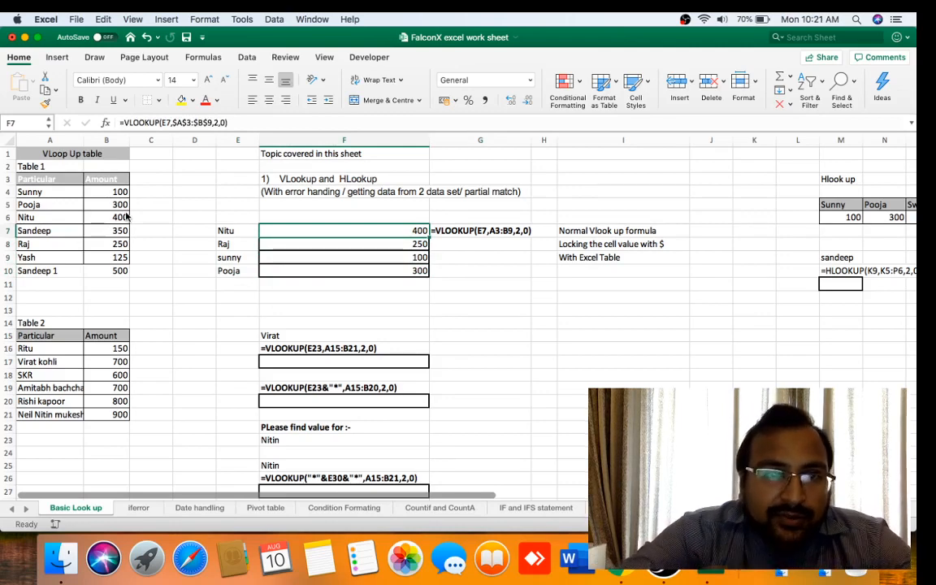
left_click(209, 122)
key("Escape")
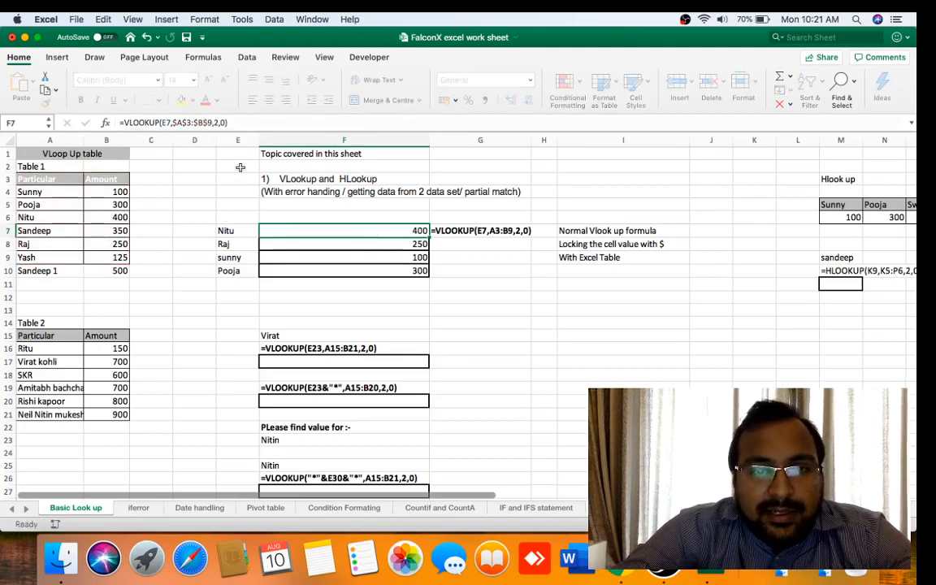
Step: Clear the VLOOKUP formulas from F7:F10
key("shift+Down")
key("shift+Down")
key("shift+Down")
key("Delete")
Step: Convert the range A3:B10 into an Excel table with headers
key("Left")
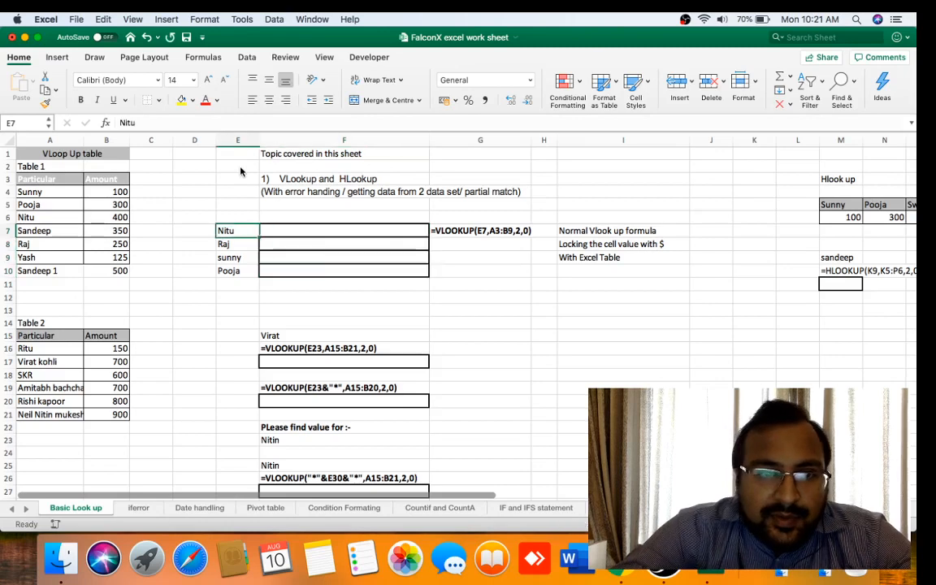
key("Left")
key("Left")
key("Left")
key("Left")
key("Up")
key("Up")
key("Up")
key("Up")
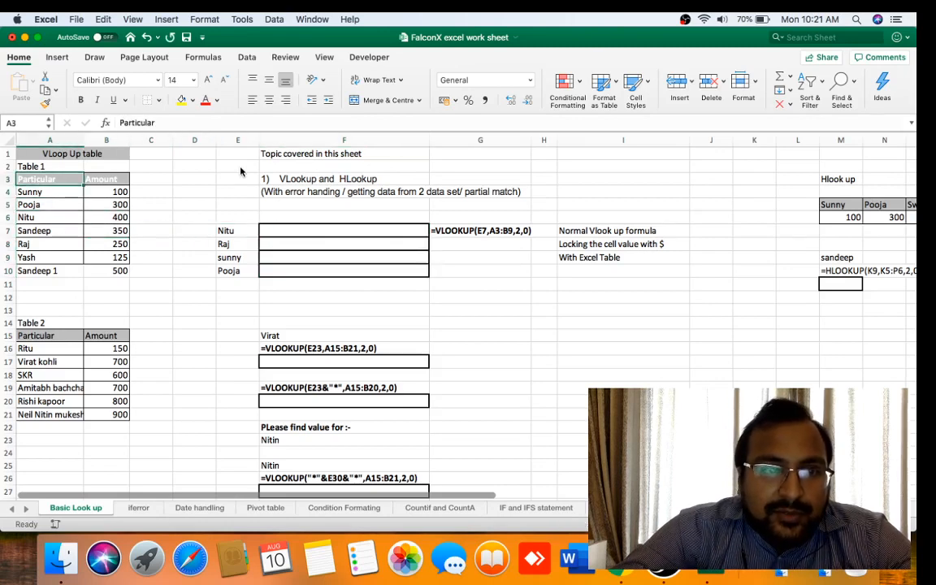
key("shift+Right")
key("shift+Down")
key("shift+Down")
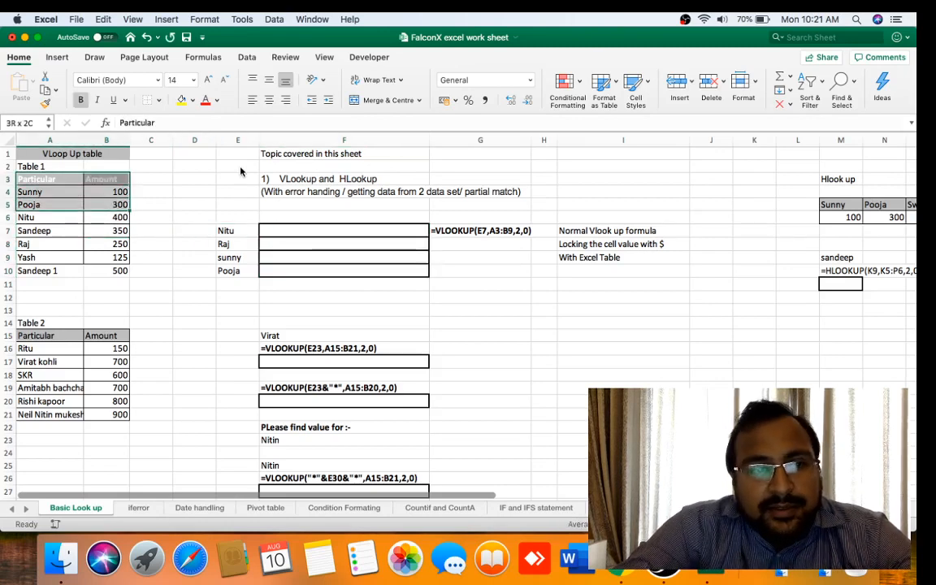
key("shift+Down")
key("shift+Down")
key("shift+Down")
key("shift+Down")
key("shift+Down")
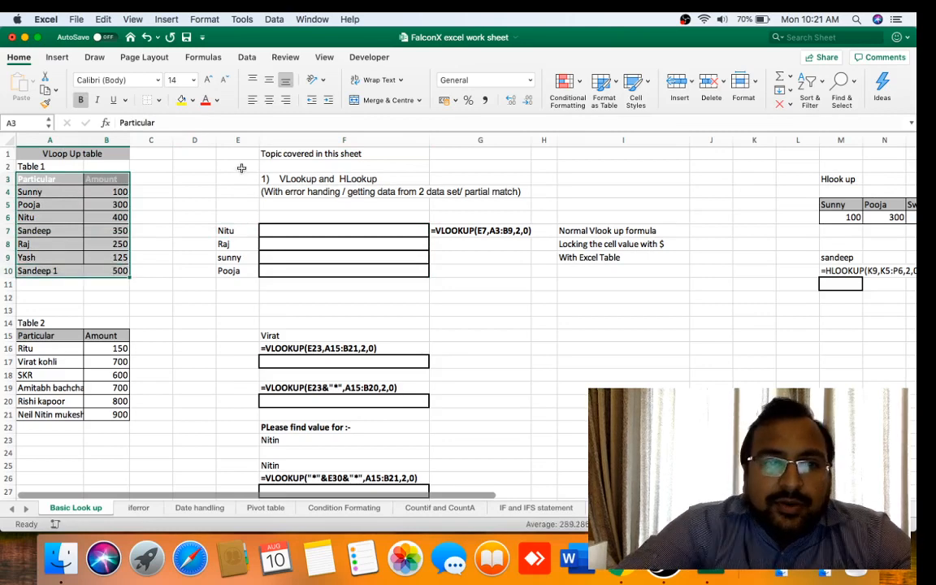
left_click(57, 58)
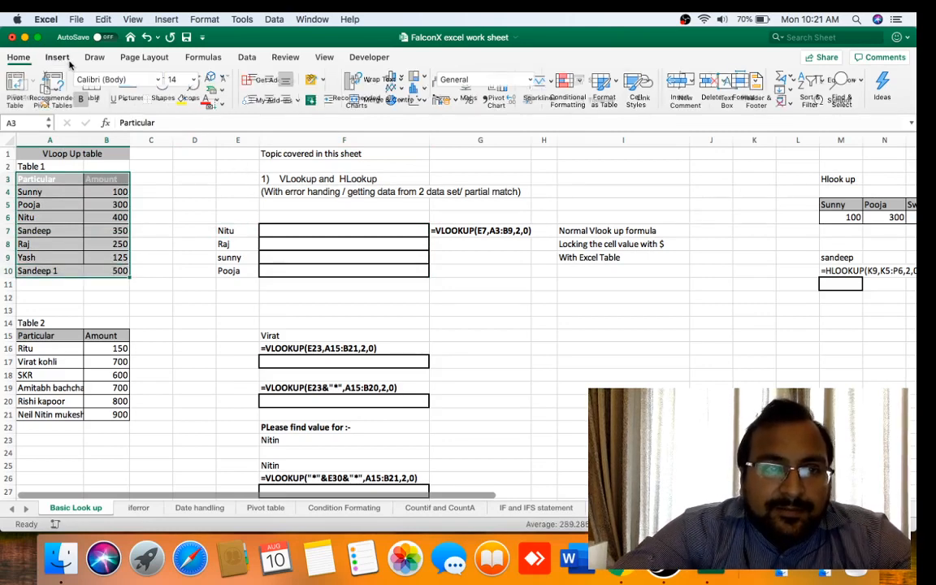
left_click(94, 83)
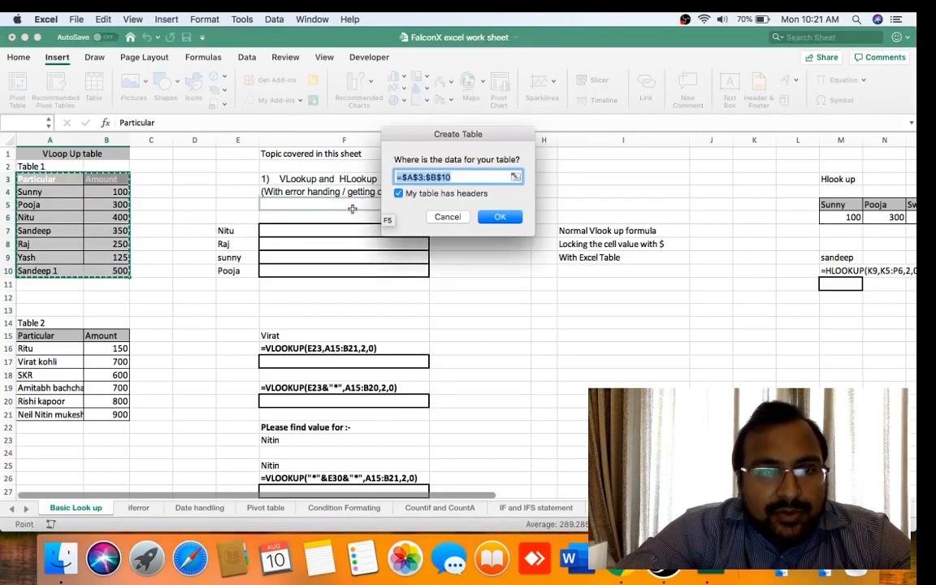
left_click(493, 217)
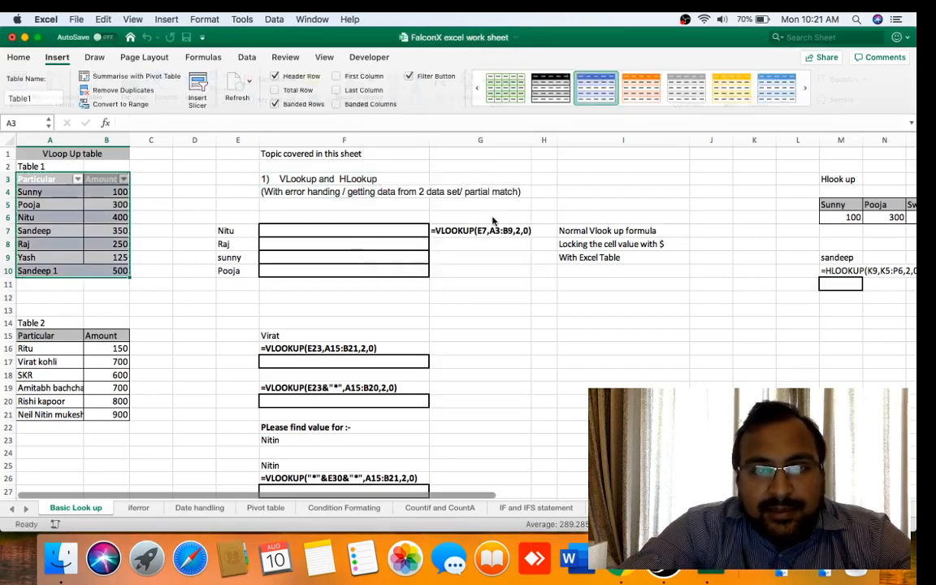
Step: Start a VLOOKUP formula in F7 with E7 as the lookup value
left_click(325, 228)
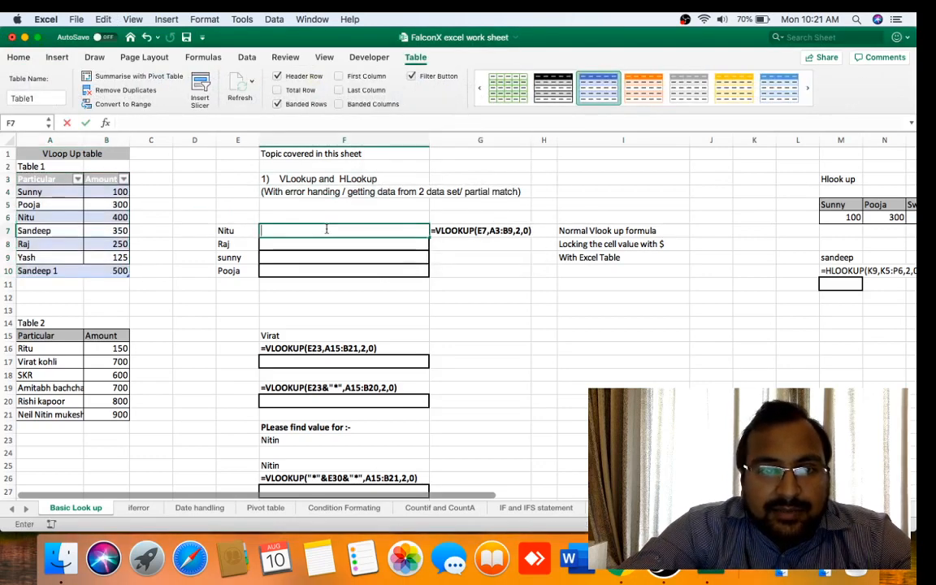
type("=n")
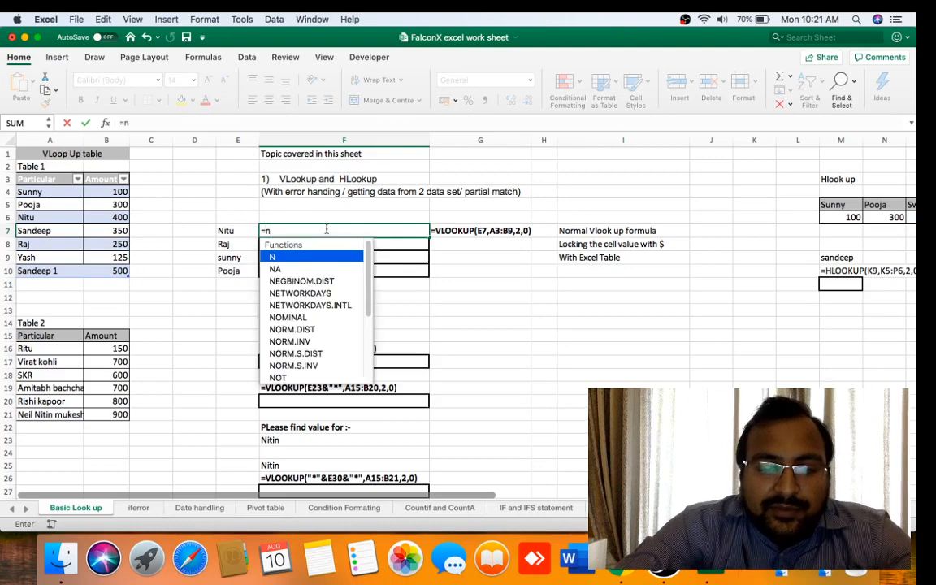
key("BackSpace")
type("vl")
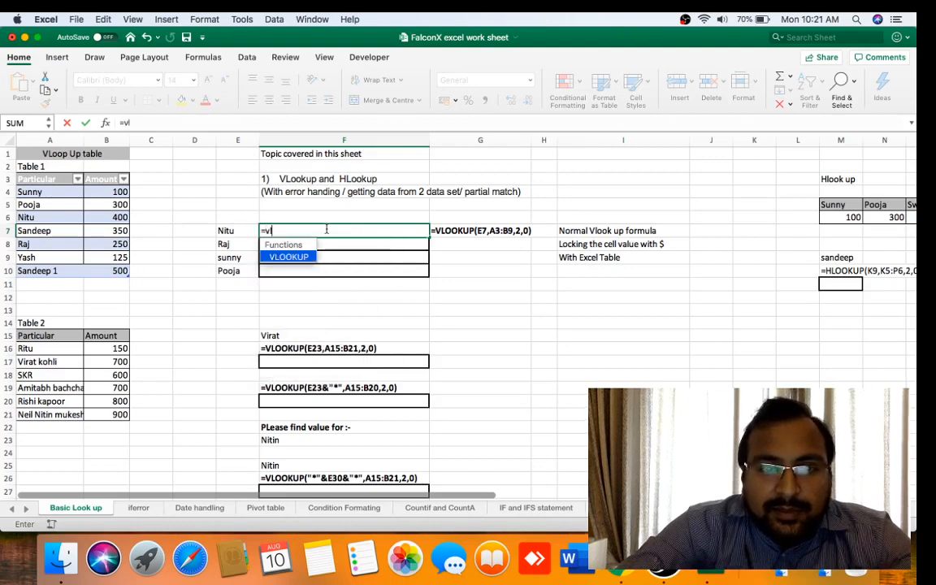
key("Tab")
type("E7m")
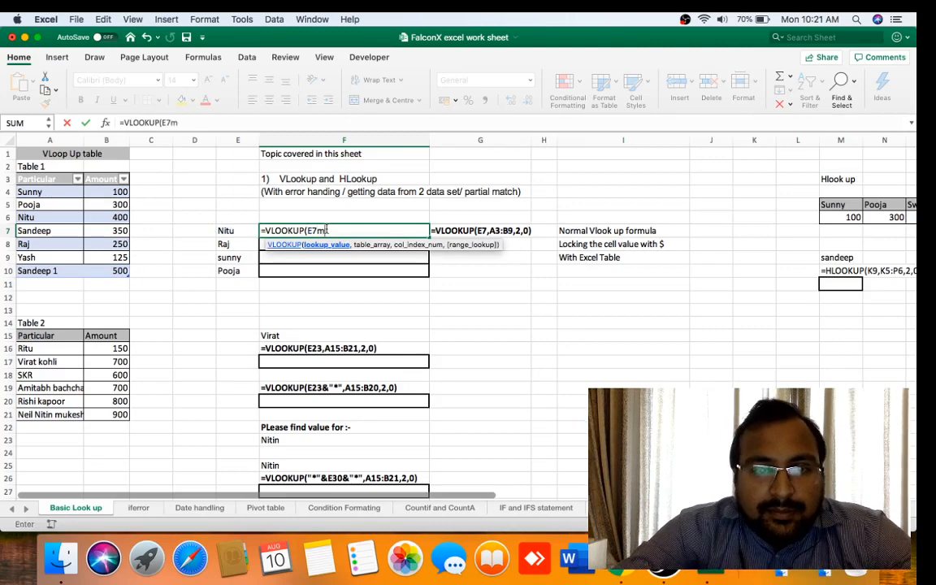
key("BackSpace")
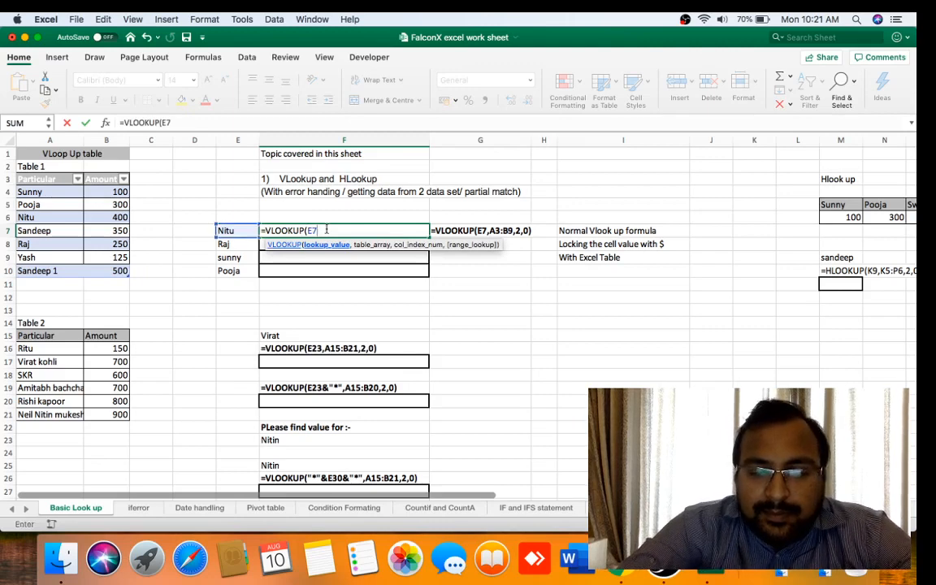
type(",")
Step: Use the whole Excel table including headers, Table1[#All], as the table array of the F7 formula
key("Left")
key("Left")
key("Left")
key("Left")
key("Left")
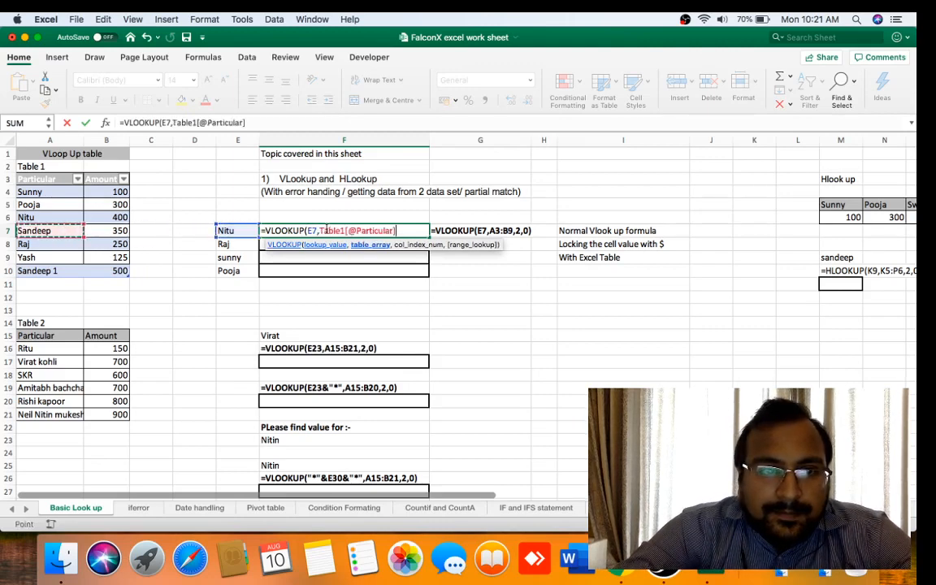
key("Up")
key("Up")
key("Up")
key("Up")
key("shift+Down")
key("shift+Down")
key("shift+Down")
key("shift+Down")
key("shift+Down")
key("shift+Down")
key("shift+Down")
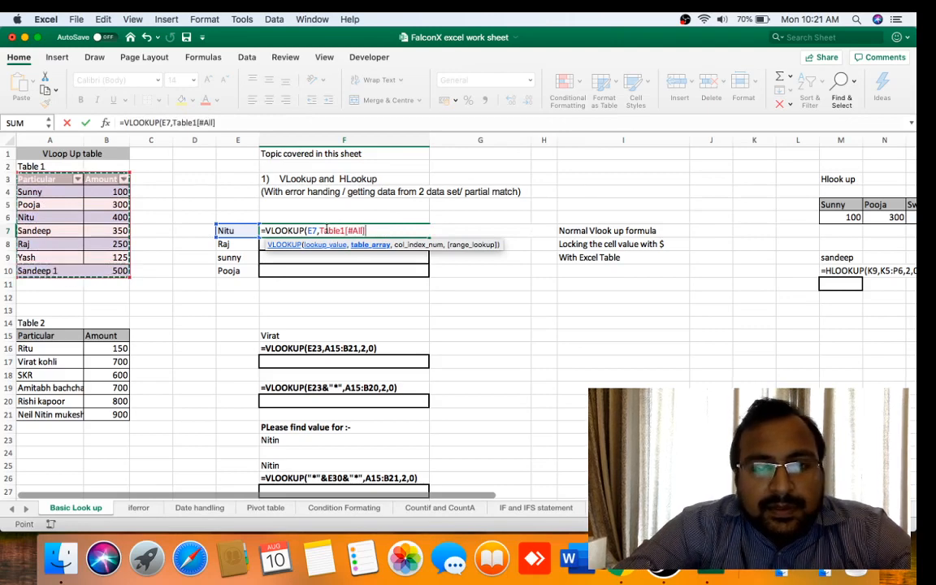
Step: Complete the F7 formula with column index 2 and 0 for an exact match
type(",")
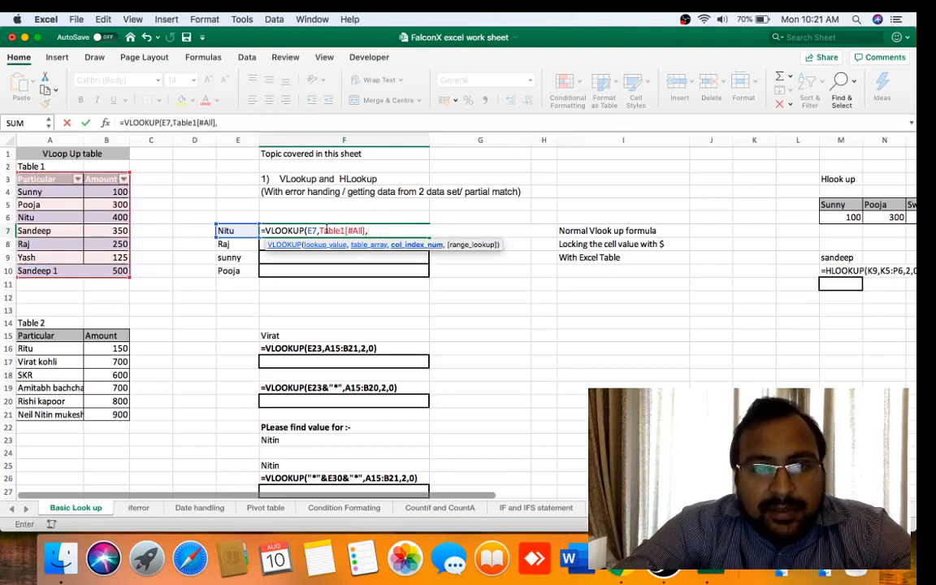
type("2")
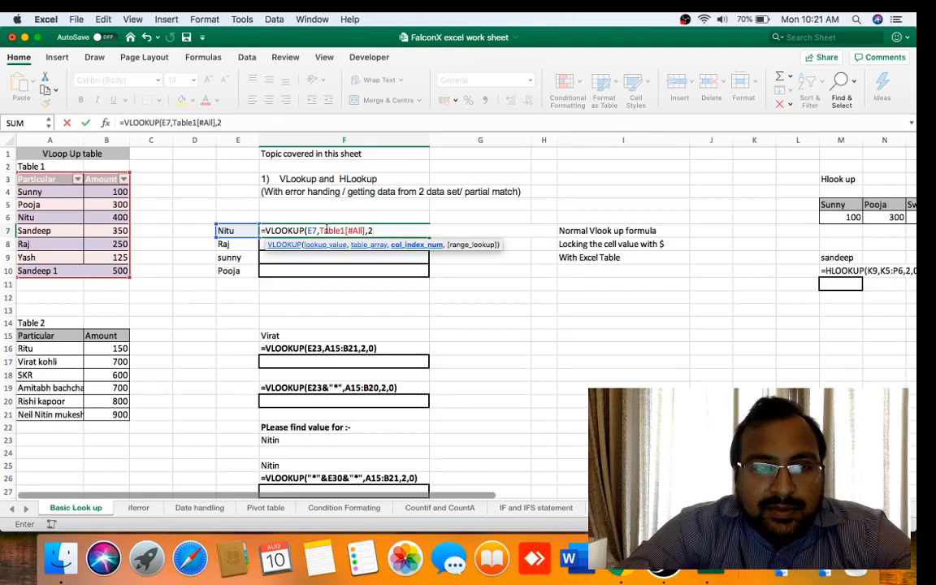
type(",")
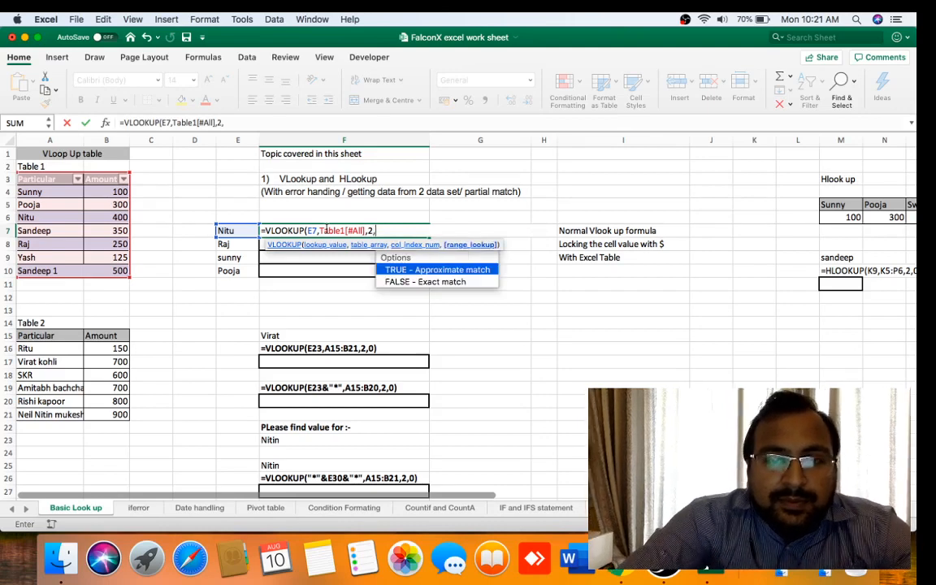
type("0)")
key("Return")
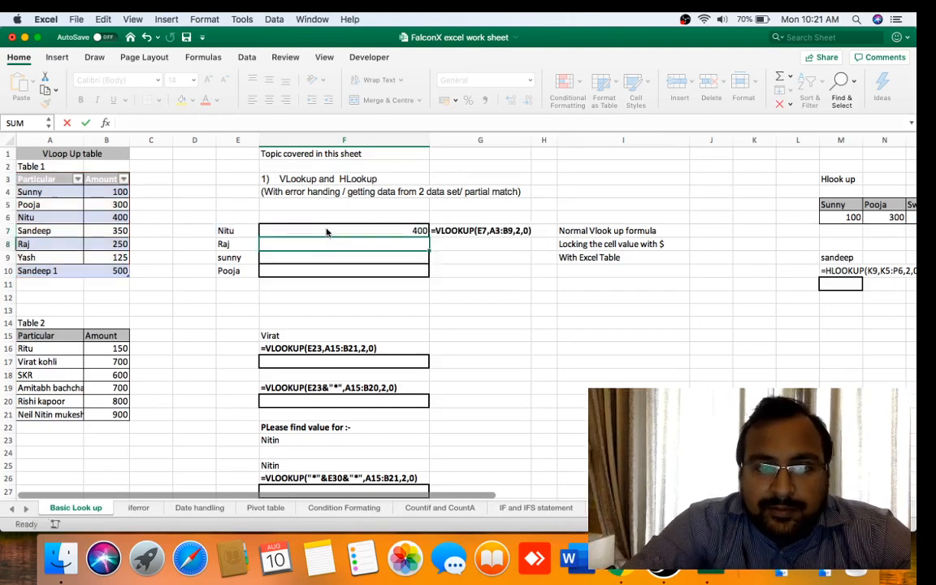
Step: Fill the VLOOKUP formula from F7 down to F10
left_click(326, 233)
key("shift+Down")
key("shift+Down")
key("shift+Down")
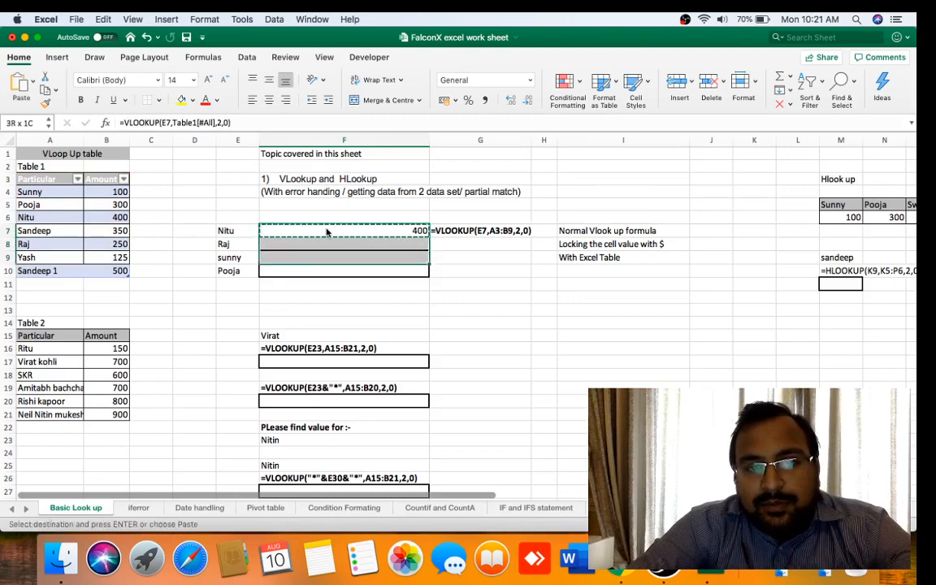
key("ctrl+d")
key("Down")
key("Down")
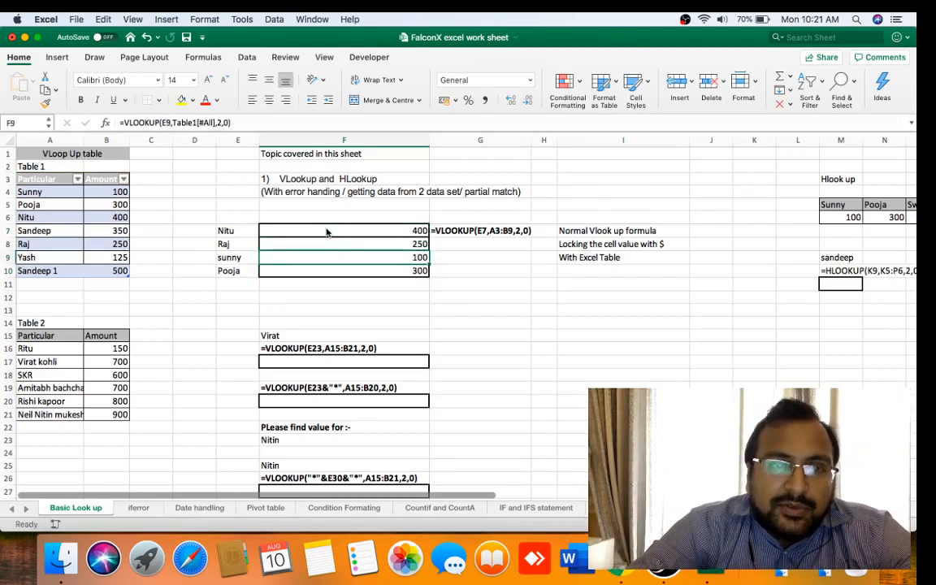
Step: Copy the table entry in A10:B10 to row 11 and change the number after the name in A11 to 2
key("Down")
key("Down")
key("Left")
key("Left")
key("Left")
key("Left")
key("Left")
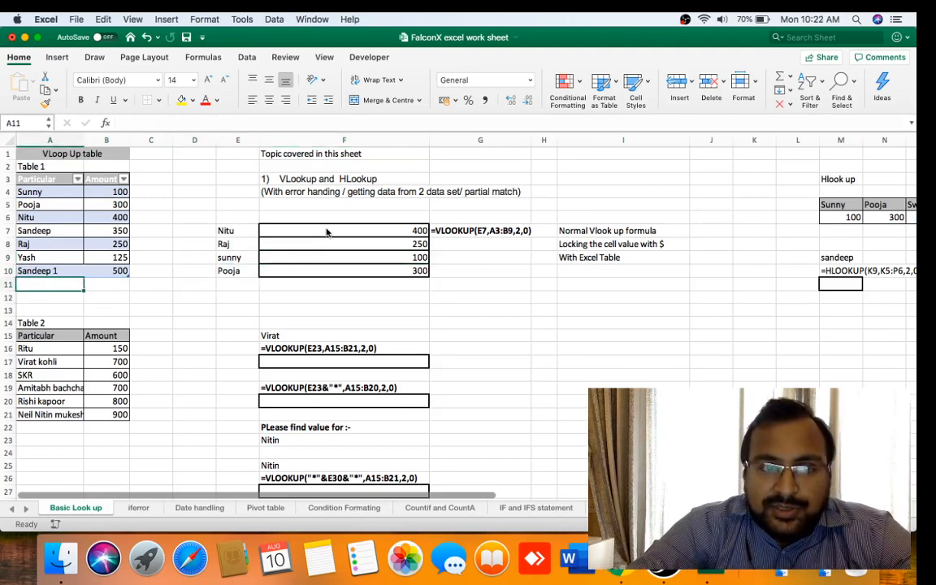
key("Up")
key("shift+Right")
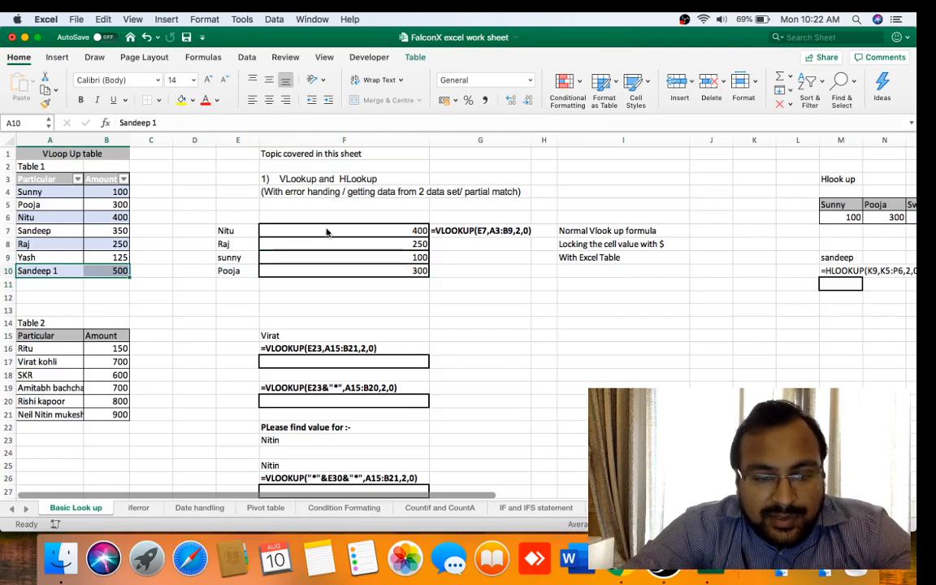
key("ctrl+c")
key("Down")
key("Return")
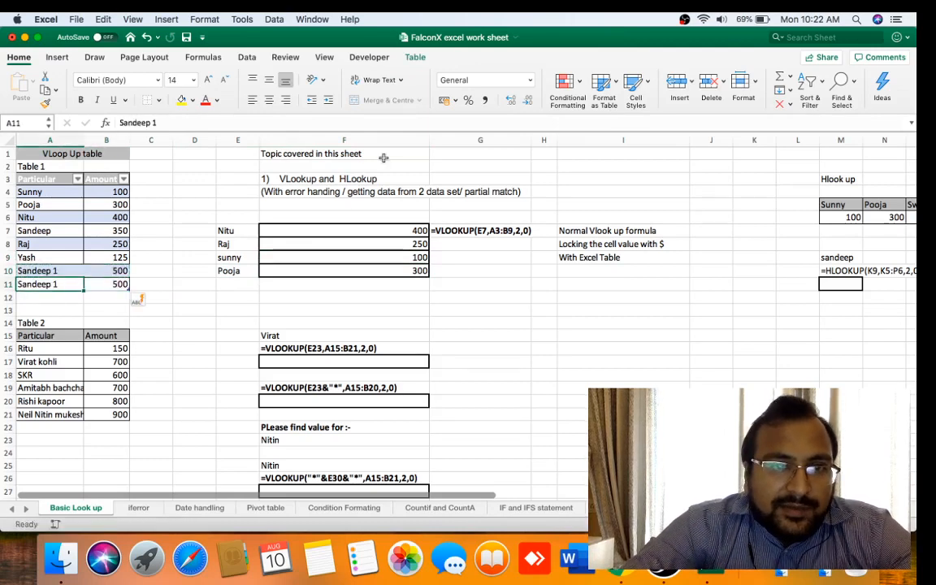
key("BackSpace")
type("2")
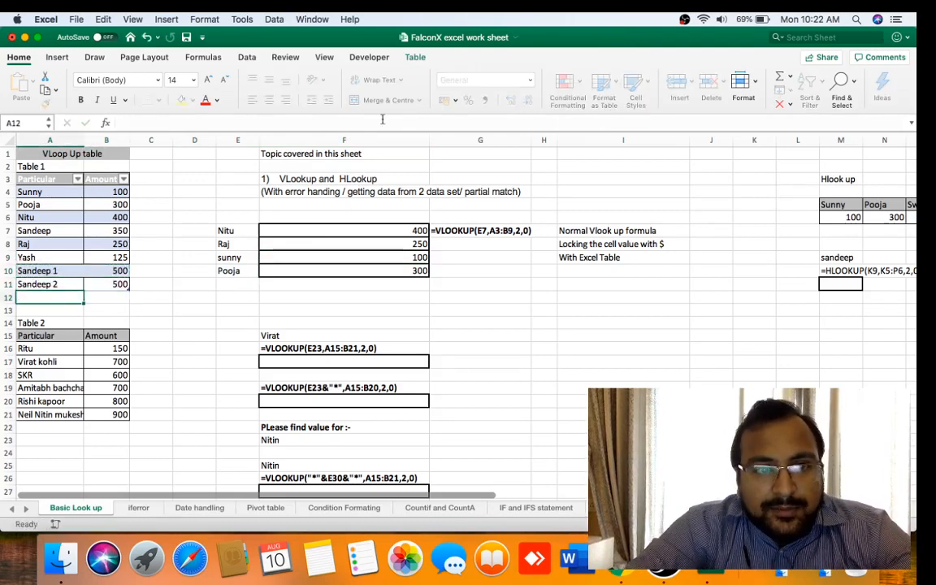
Step: Set the amount of the new entry in B11 to 700
key("Tab")
key("Right")
key("Right")
key("Up")
key("Left")
key("Left")
key("Down")
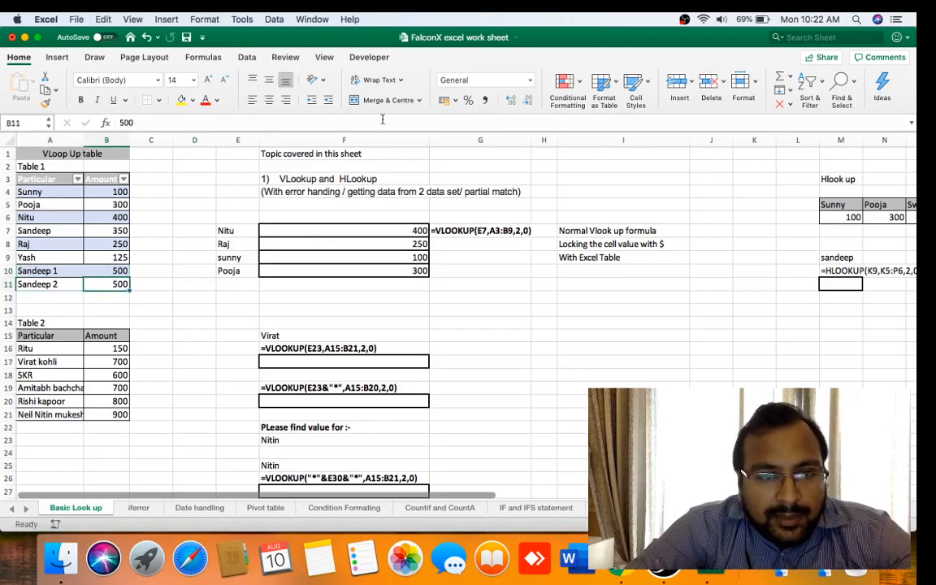
type("700")
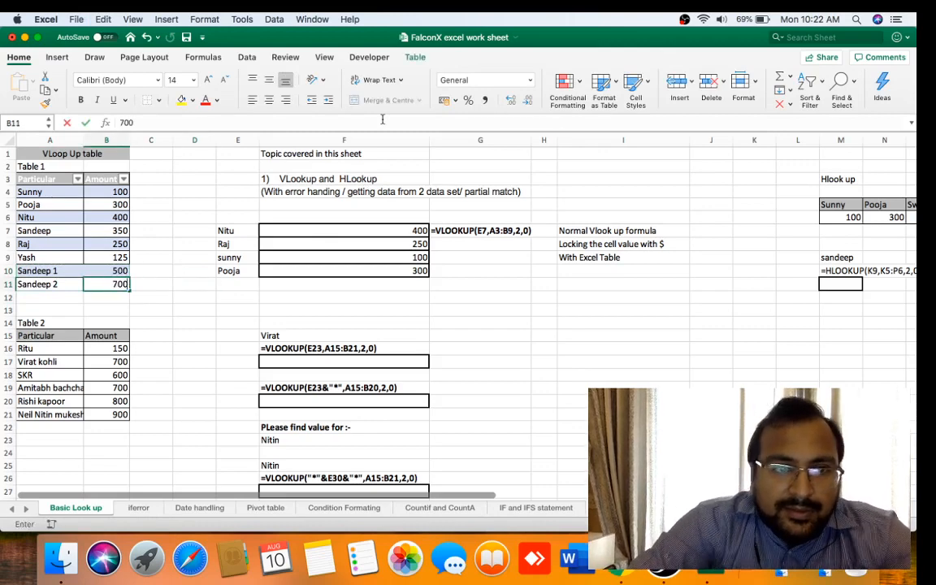
key("Return")
Step: Copy the new entry's name from A11 to E11, below the existing lookup names
key("Up")
key("Left")
key("super+c")
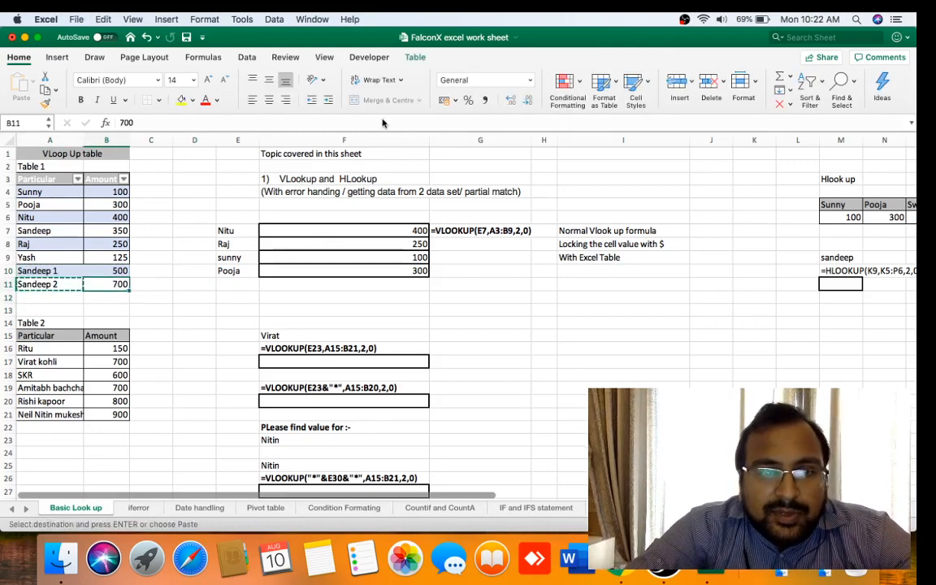
key("Right")
key("Right")
key("Right")
key("Up")
key("Right")
key("Down")
key("super+v")
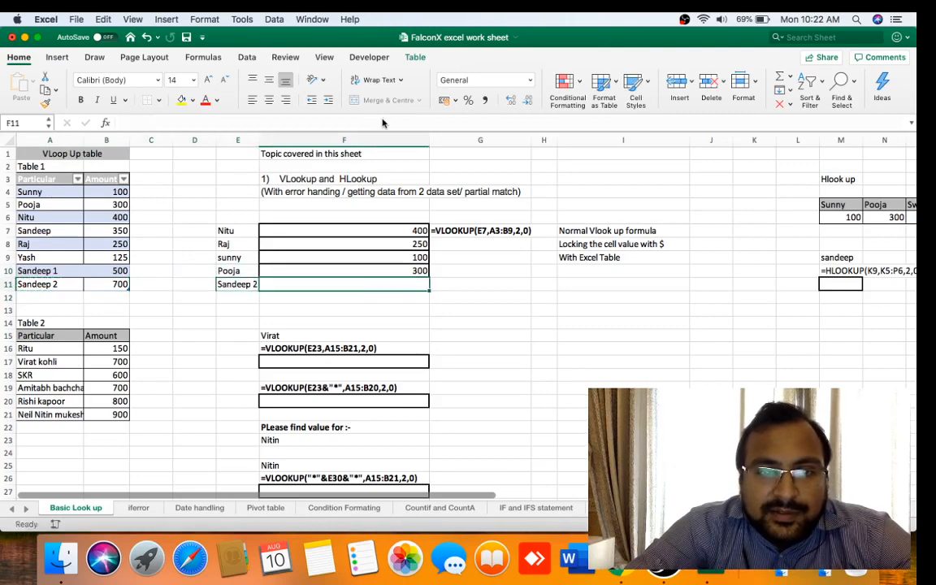
Step: Copy the VLOOKUP formula from F10 to F11
key("Up")
key("Right")
key("super+c")
key("Down")
key("Return")
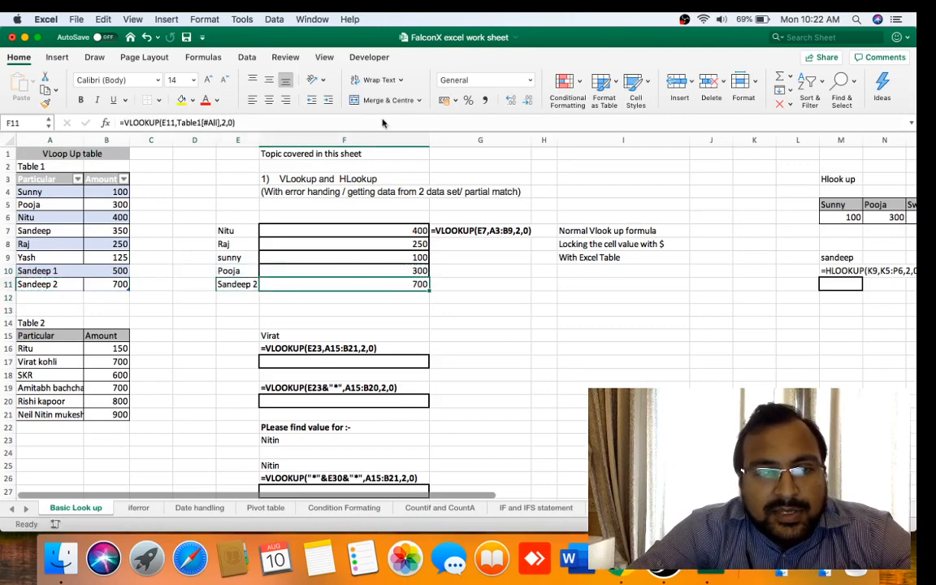
key("Left")
key("Right")
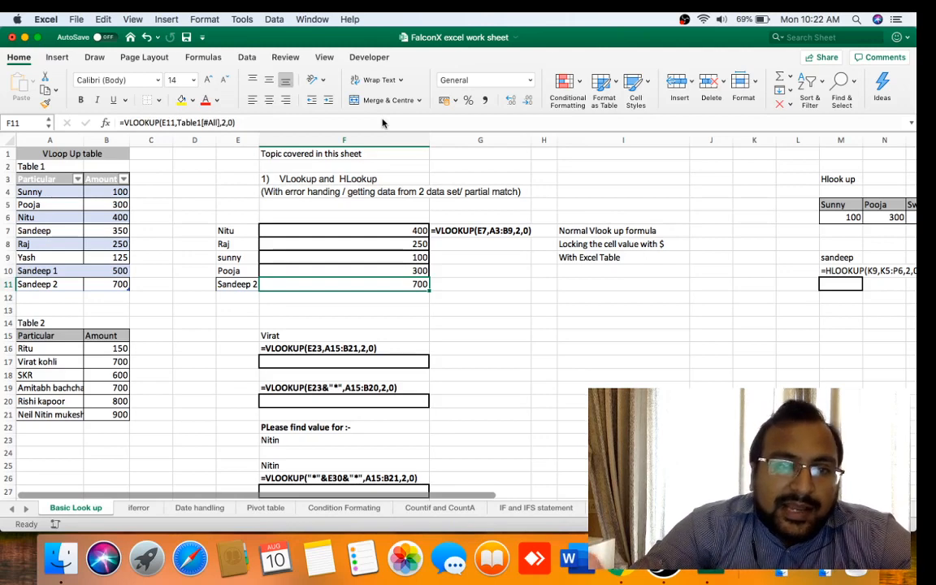
Step: Look through the partial-match lookup exercises and sample formulas in column F, beside and below Table 2
key("Down")
key("Down")
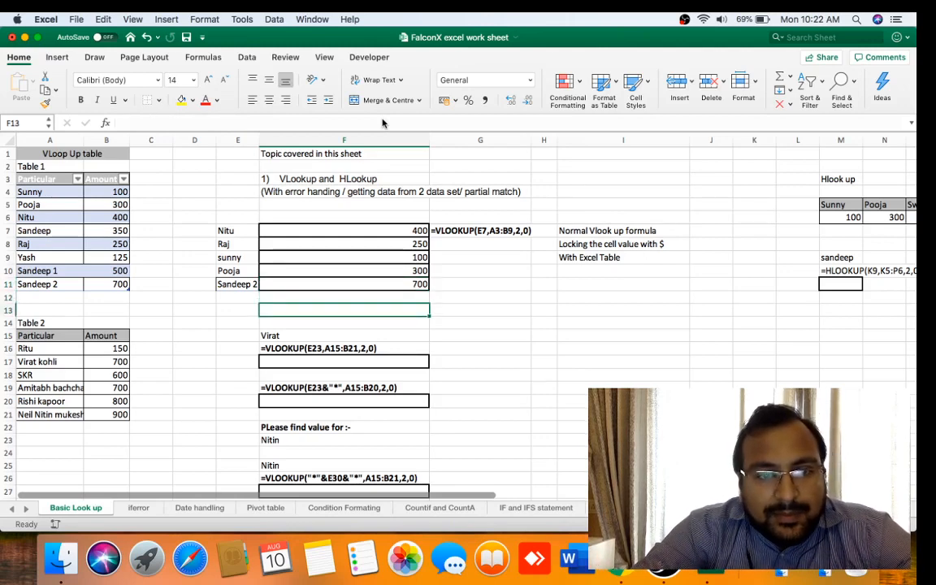
key("Down")
key("Down")
key("Down")
key("Down")
key("Down")
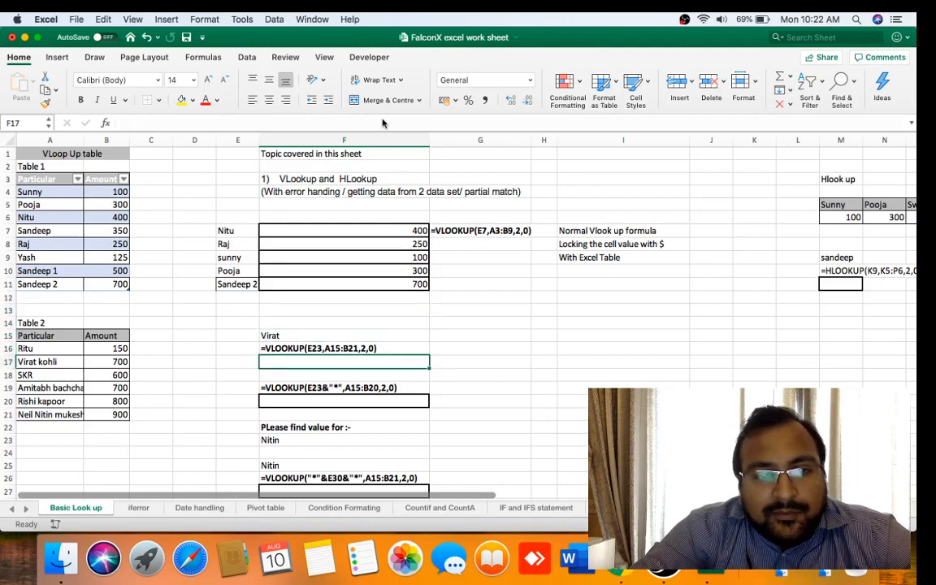
key("Down")
key("Down")
key("Down")
key("Down")
key("Down")
key("Down")
key("Down")
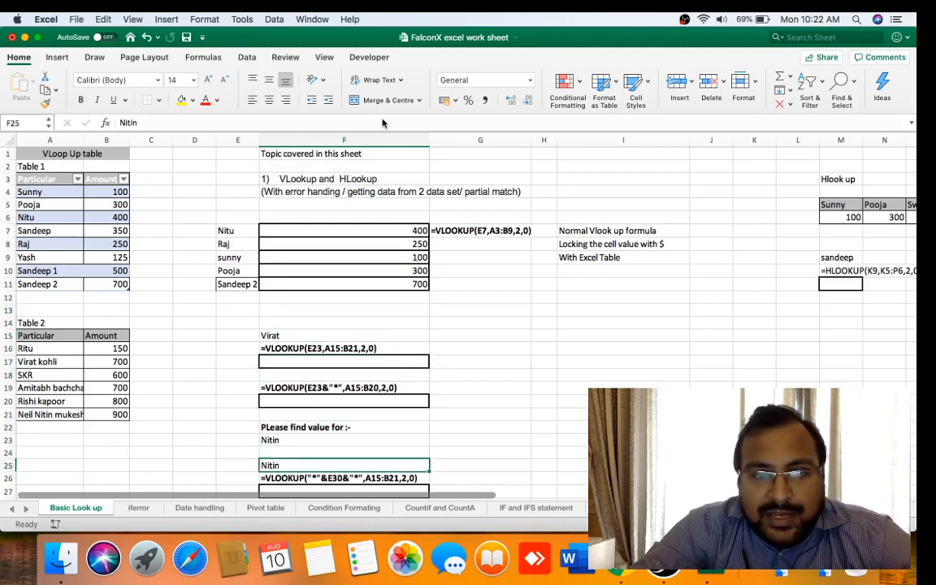
key("Down")
key("Down")
key("Down")
key("Down")
key("Down")
key("Down")
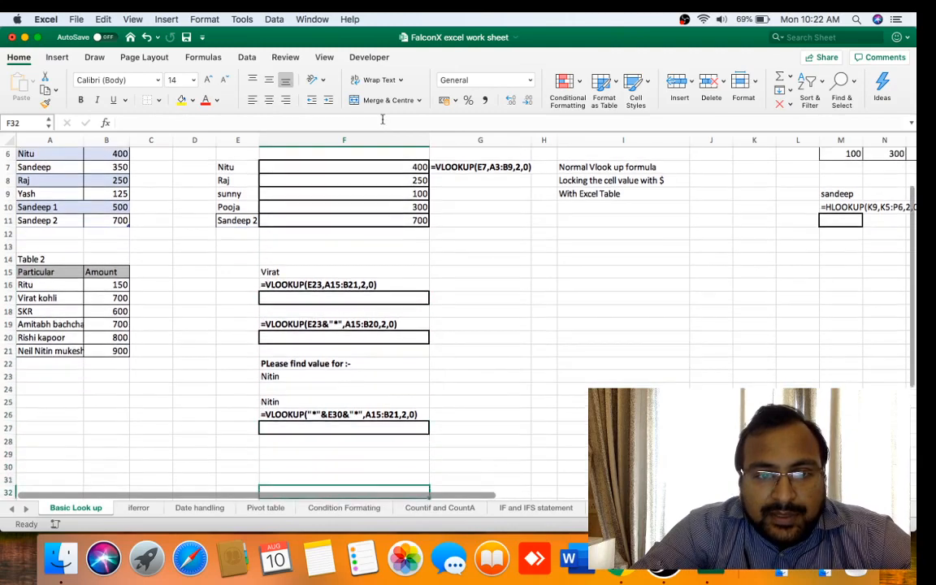
key("Up")
key("Up")
key("Up")
key("Up")
key("Up")
key("Up")
key("Up")
key("Up")
key("Up")
key("Up")
key("Up")
key("Up")
key("Up")
key("Up")
key("Up")
key("Up")
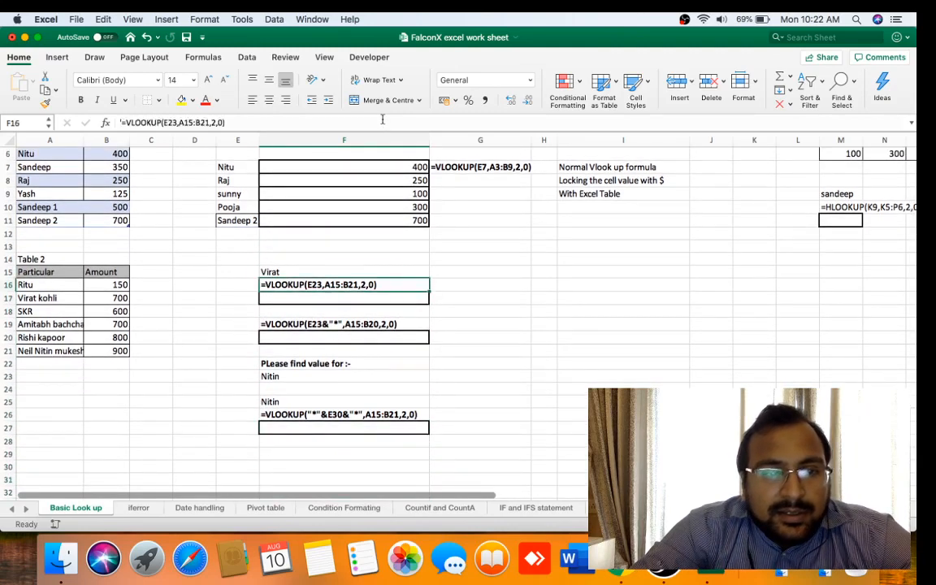
Step: Compare the full name and amount in row 17 of Table 2 with the partial lookup name in F15
key("Left")
key("Left")
key("Left")
key("Left")
key("Left")
key("Down")
key("Down")
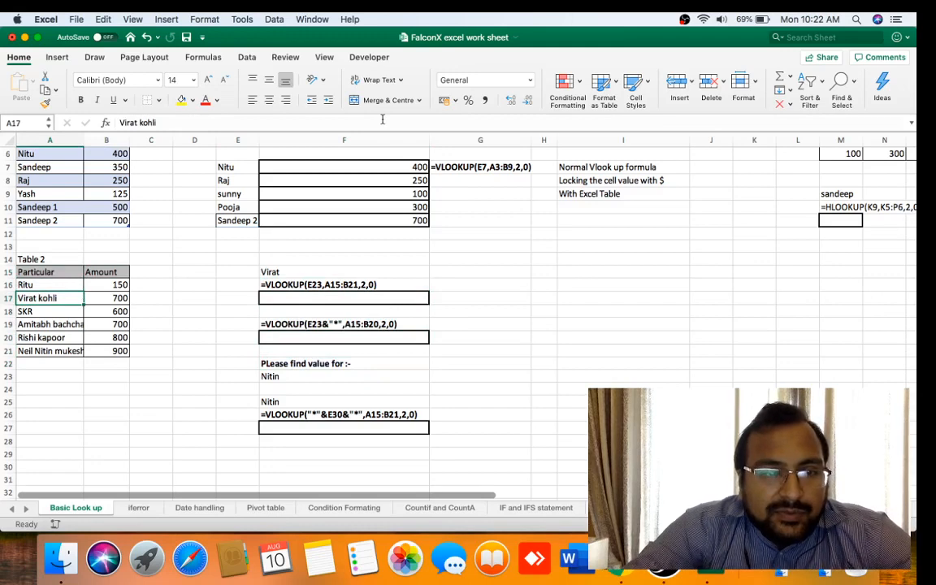
key("Up")
key("Up")
key("Down")
key("Down")
key("Right")
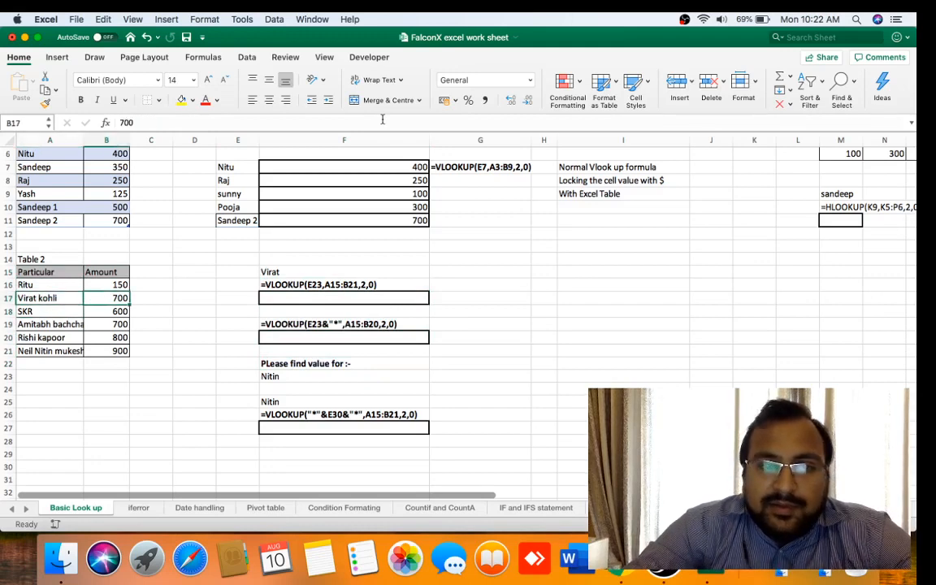
key("Right")
key("Right")
key("Right")
key("Right")
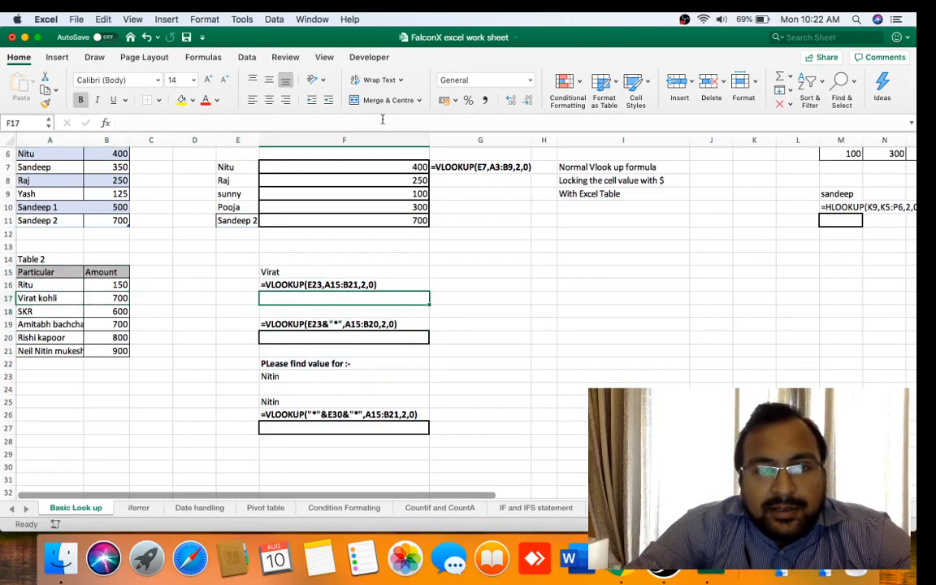
key("Up")
key("Up")
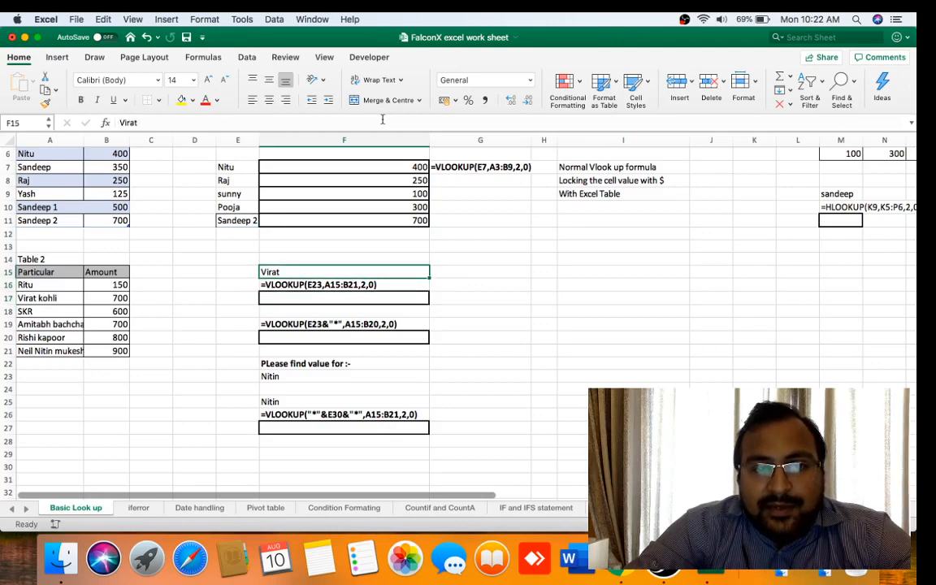
Step: Start a VLOOKUP formula in F17 with F15 as the lookup value
key("Down")
key("Down")
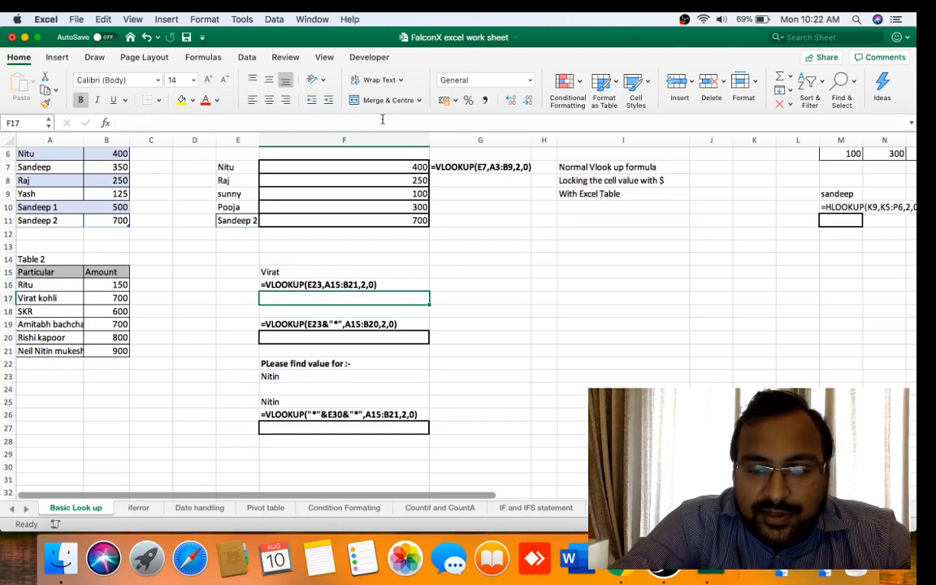
type("=vl")
key("Tab")
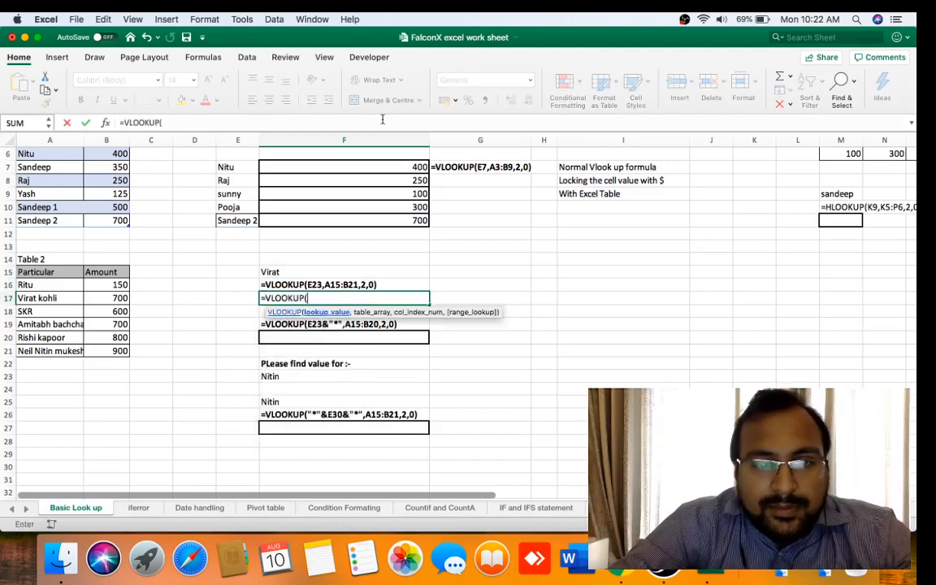
key("Up")
key("Up")
type(",")
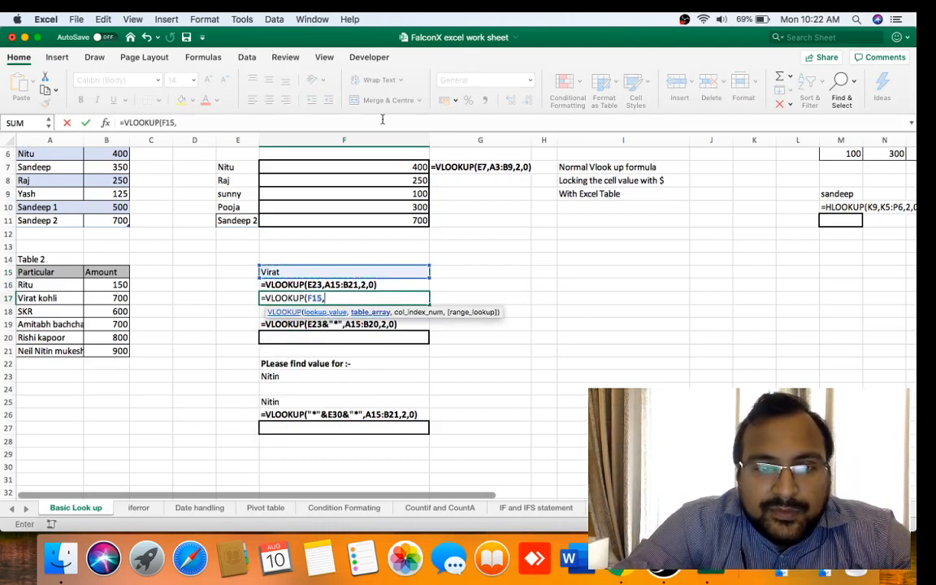
Step: Set the table array of the F17 VLOOKUP to all of Table 2, A15:B21
key("Up")
key("Up")
key("Left")
key("Left")
key("Left")
key("Left")
key("Left")
key("shift+Right")
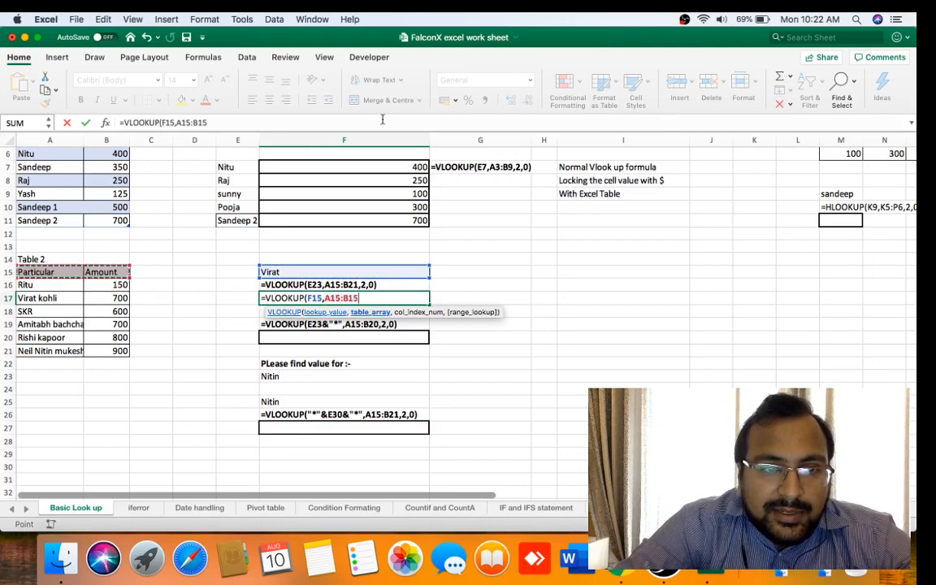
key("shift+Down")
key("shift+Down")
key("shift+Down")
key("shift+Down")
key("shift+Down")
key("shift+Down")
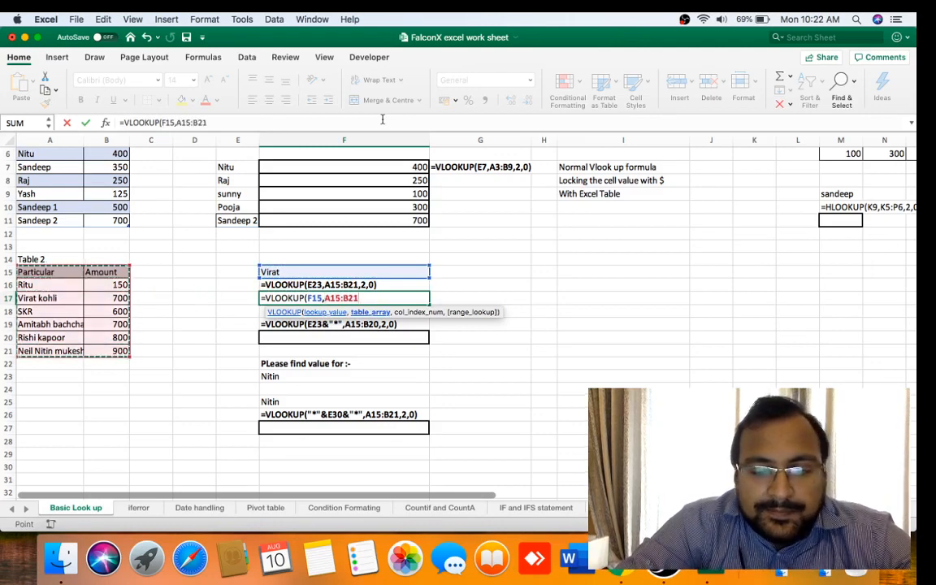
type(",")
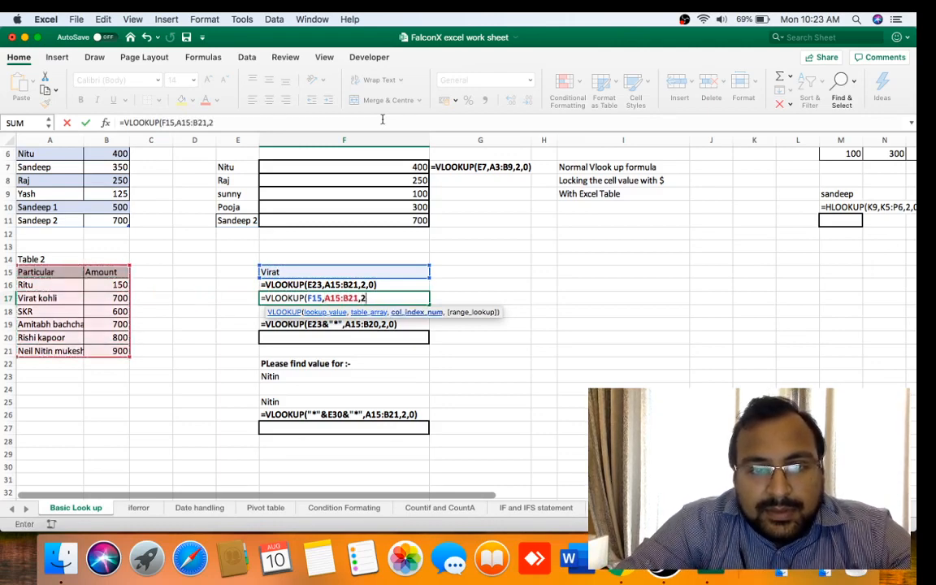
Step: Finish the F17 formula with column index 2 and range lookup 0 for an exact match
type("2,0")
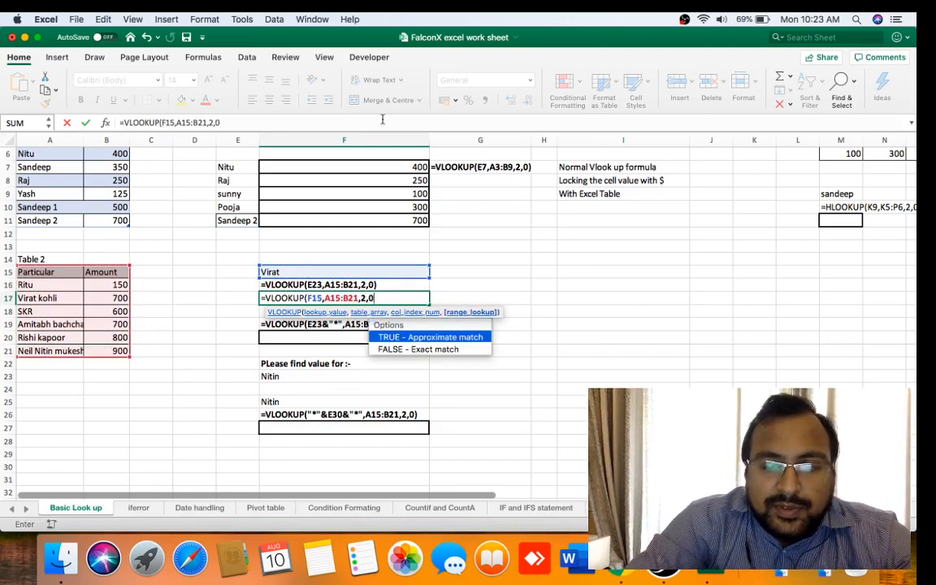
type(")")
key("Return")
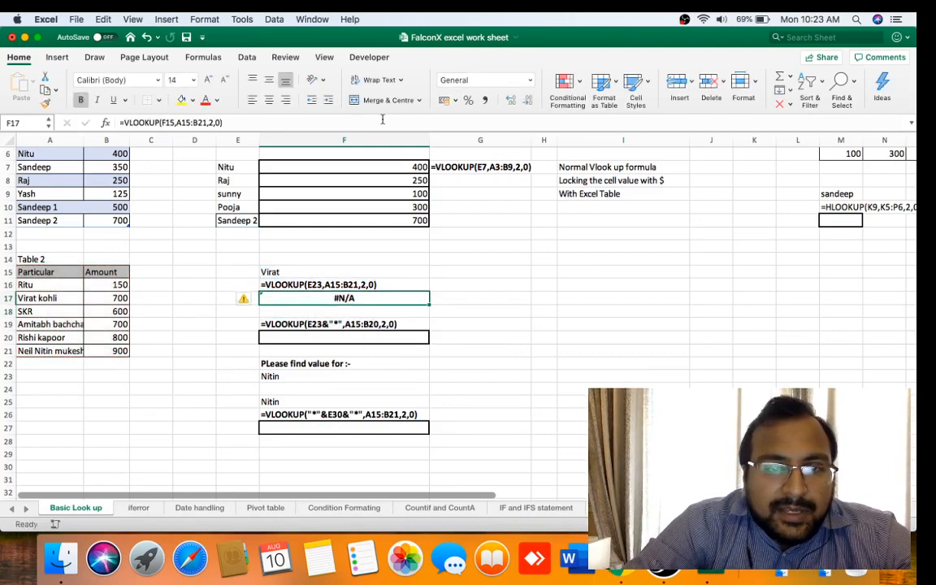
Step: Compare the result in F17 with row 17 of Table 2 and the partial lookup name in F15
key("Left")
key("Left")
key("Left")
key("Left")
key("Left")
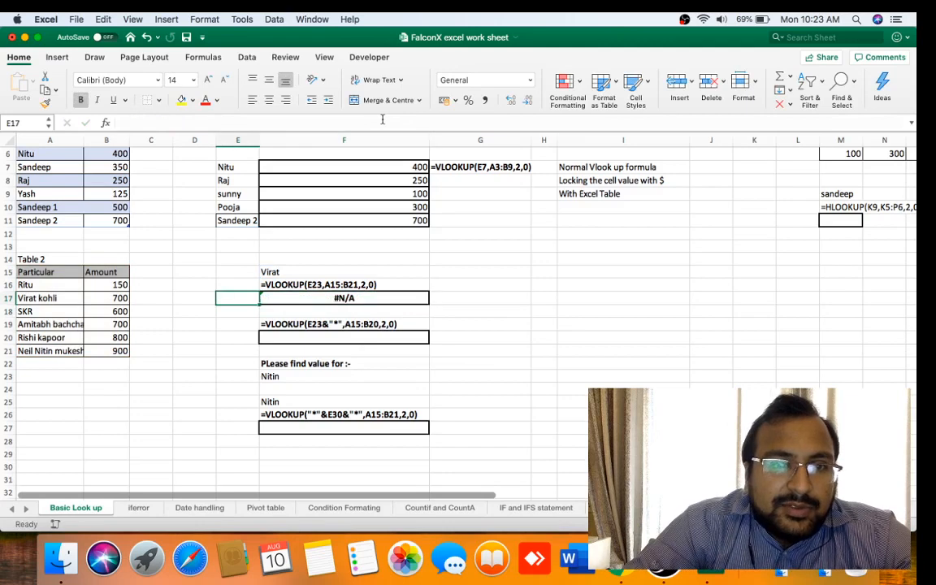
key("Right")
key("Right")
key("Right")
key("Right")
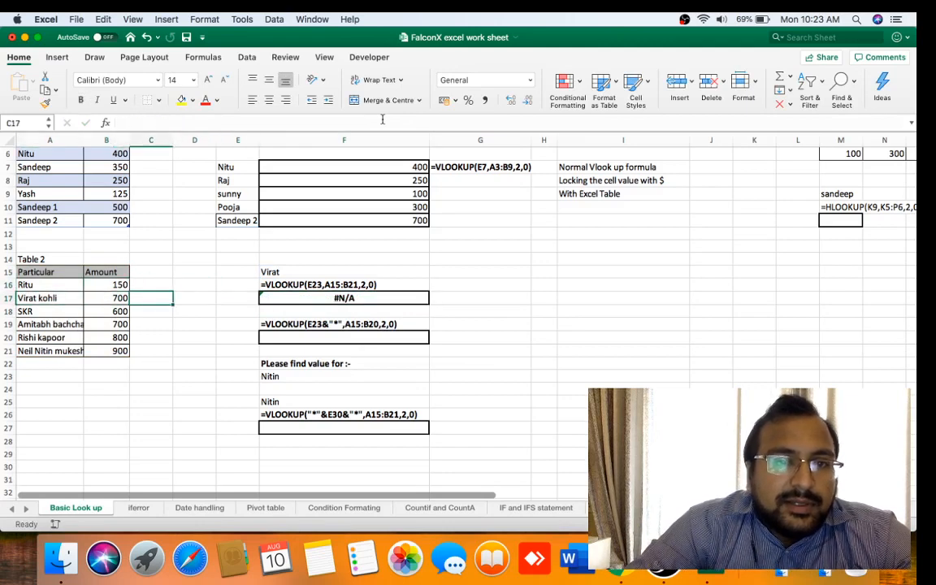
key("Up")
key("Up")
key("Right")
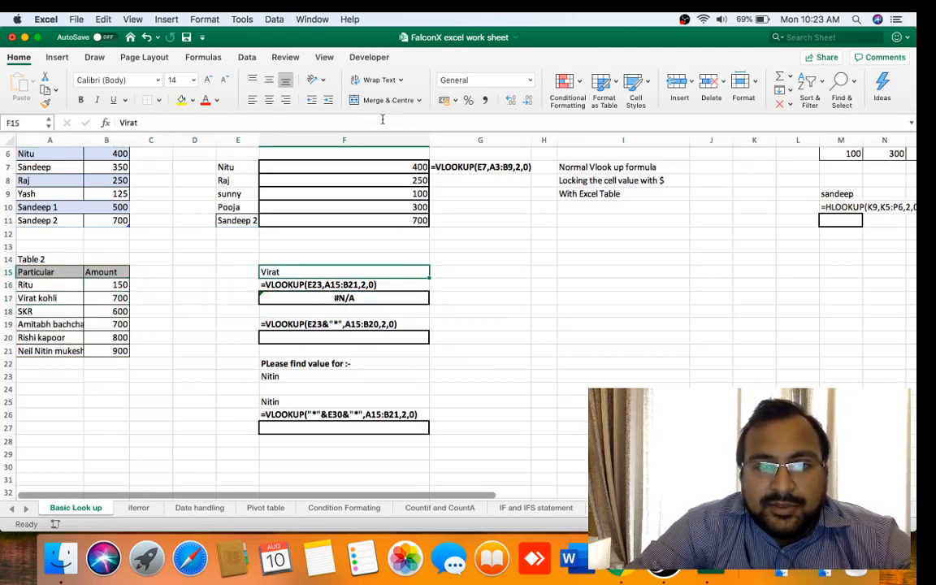
Step: Examine the sample wildcard formula in F19 against the exact-match lookup above it
key("Down")
key("Down")
key("Down")
key("Down")
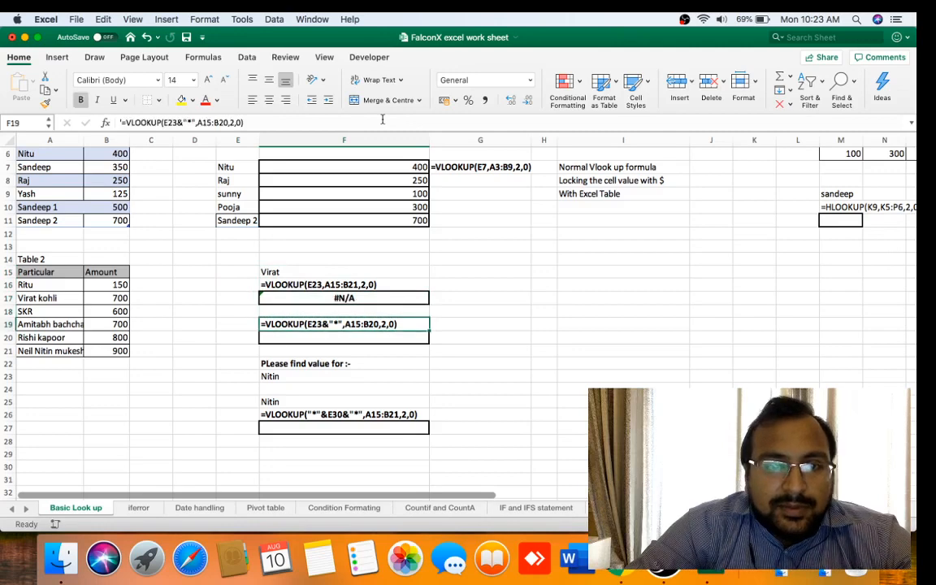
key("Up")
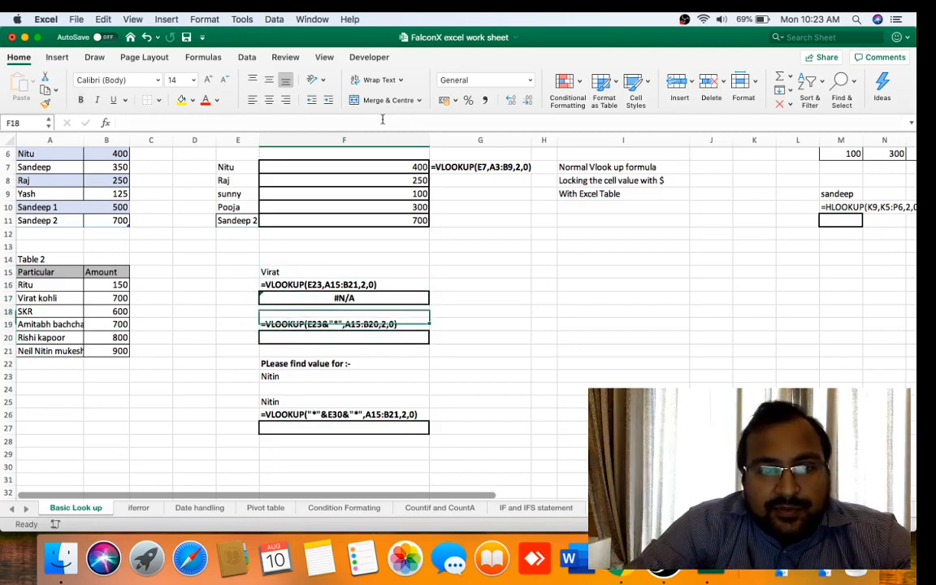
key("Up")
key("Up")
key("Up")
Step: Start a VLOOKUP formula in F20 with F15&"*" as the wildcard lookup value
key("Down")
key("Down")
key("Down")
key("Down")
key("Down")
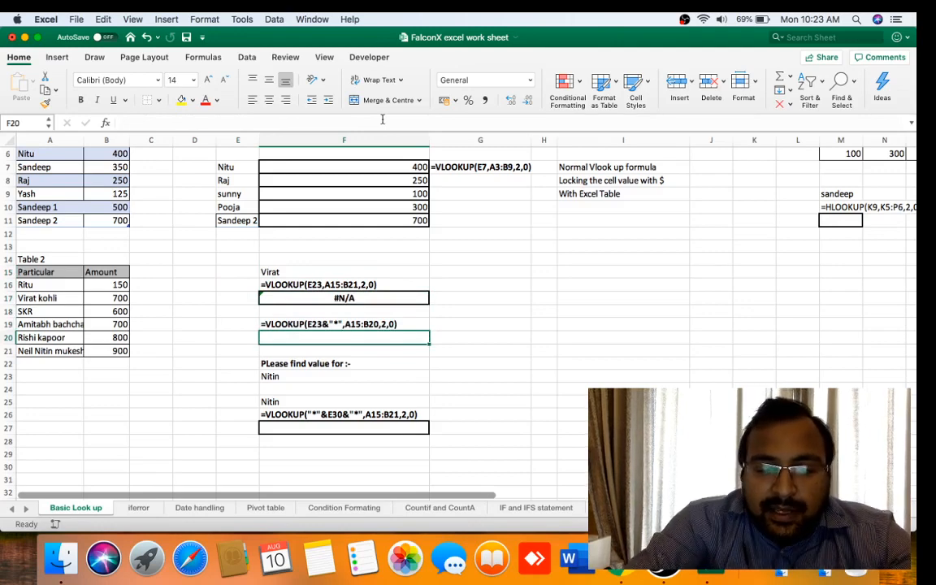
type("=v")
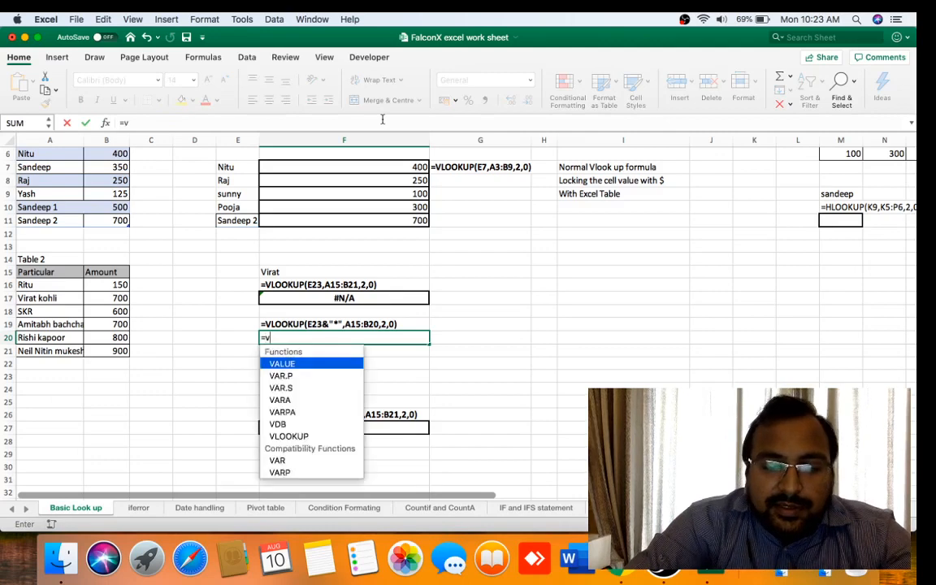
type("lookup")
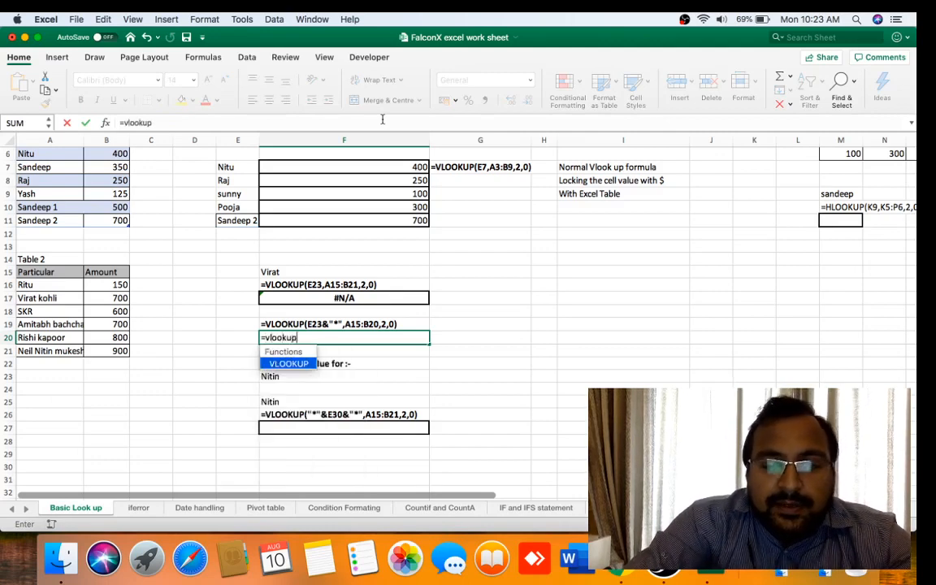
type("(")
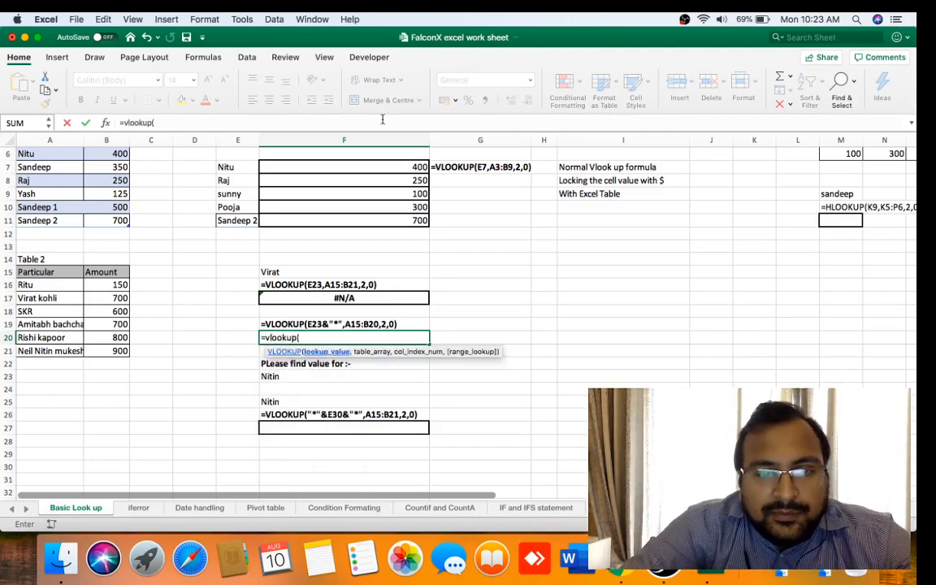
left_click(354, 271)
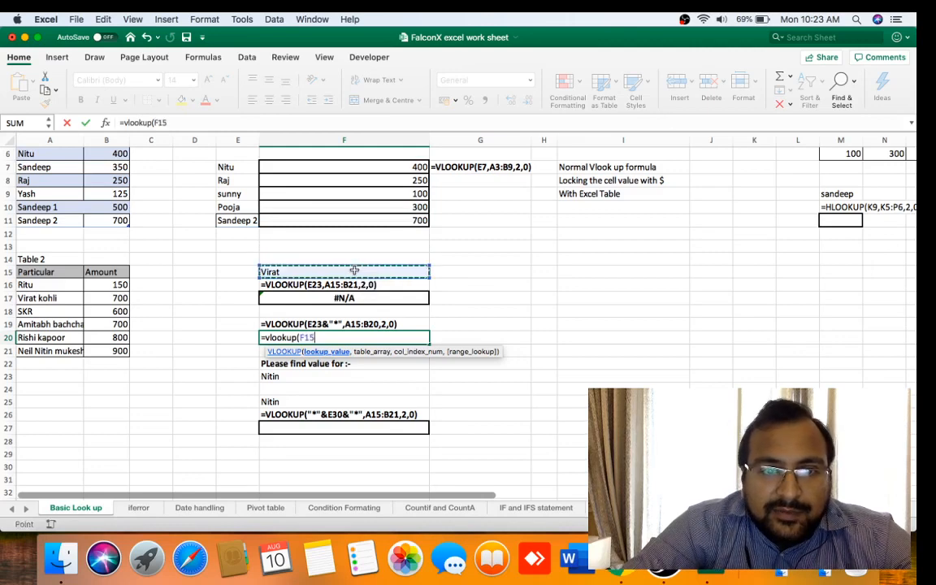
type("&")
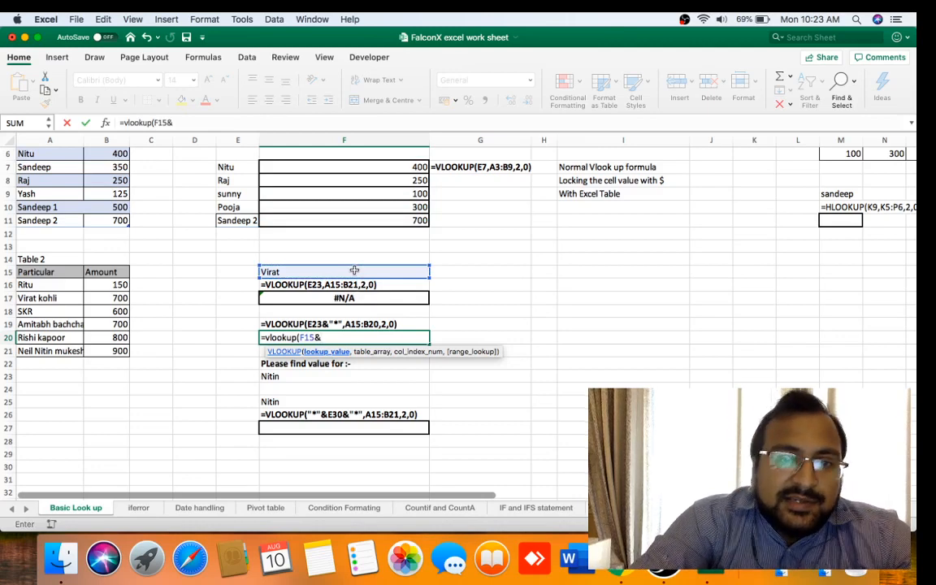
type("\"")
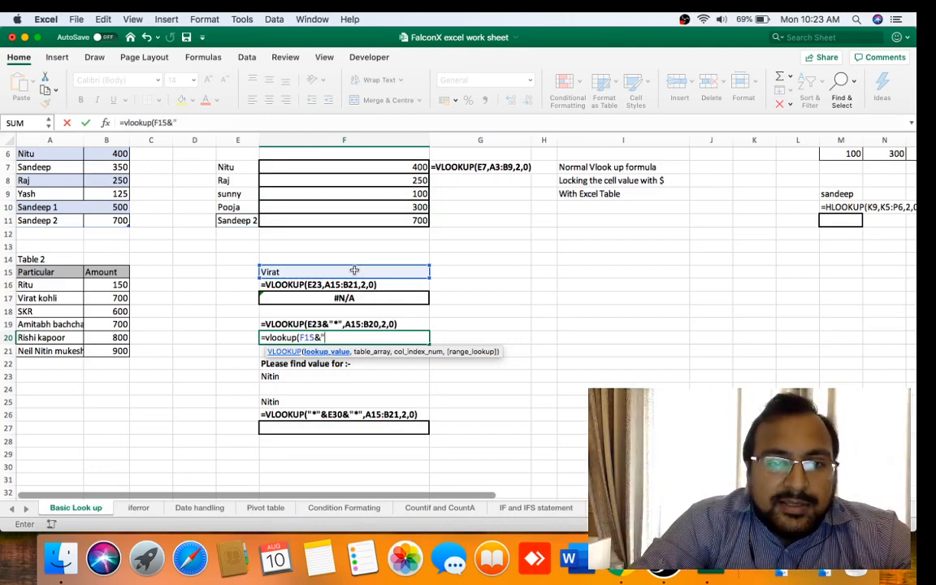
key("Return")
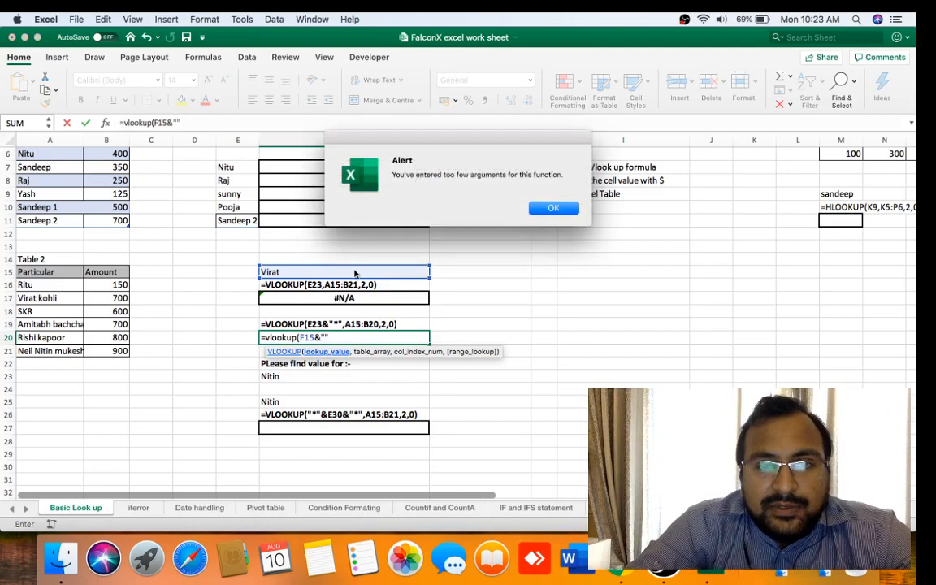
left_click(567, 209)
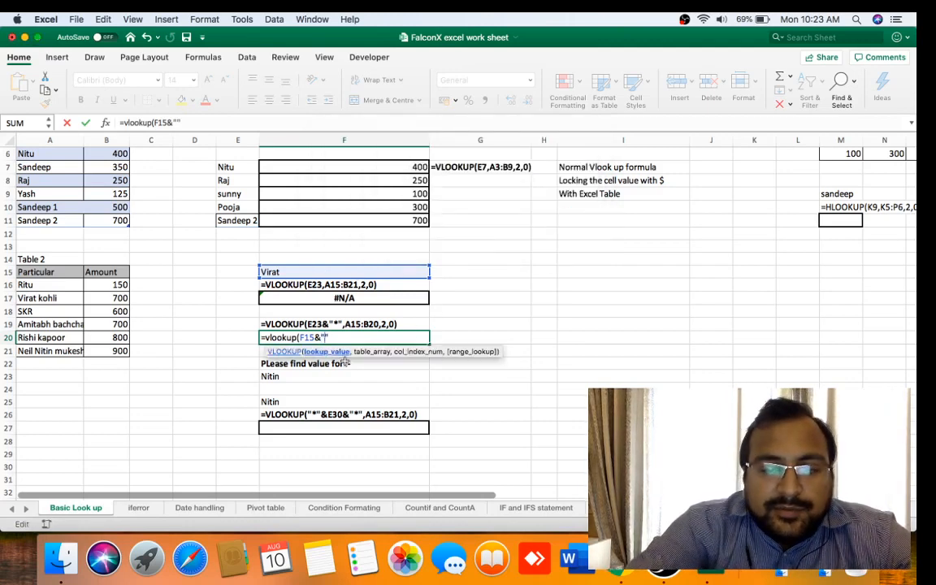
type("*")
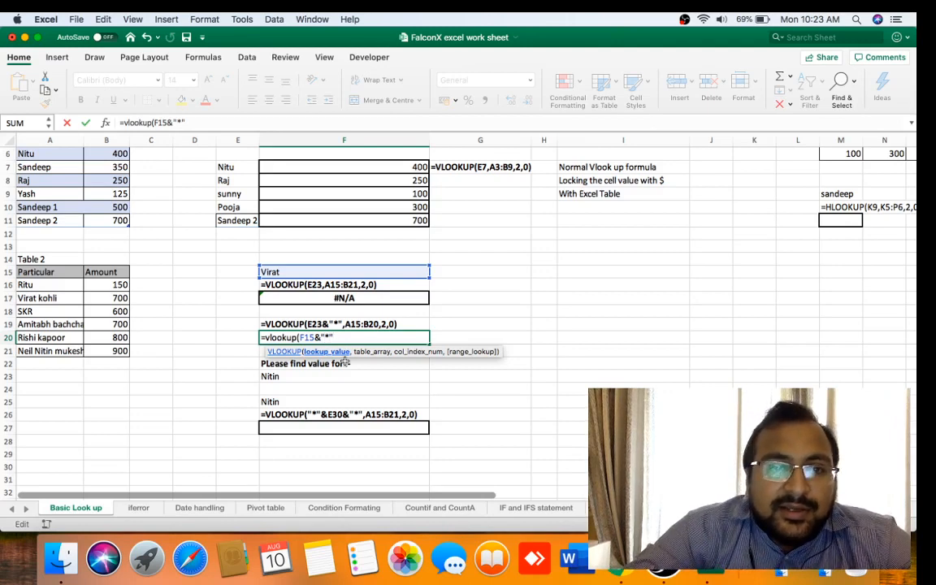
Step: Complete the F20 formula with table array A15:B21, column index 2 and range lookup 0
type(",")
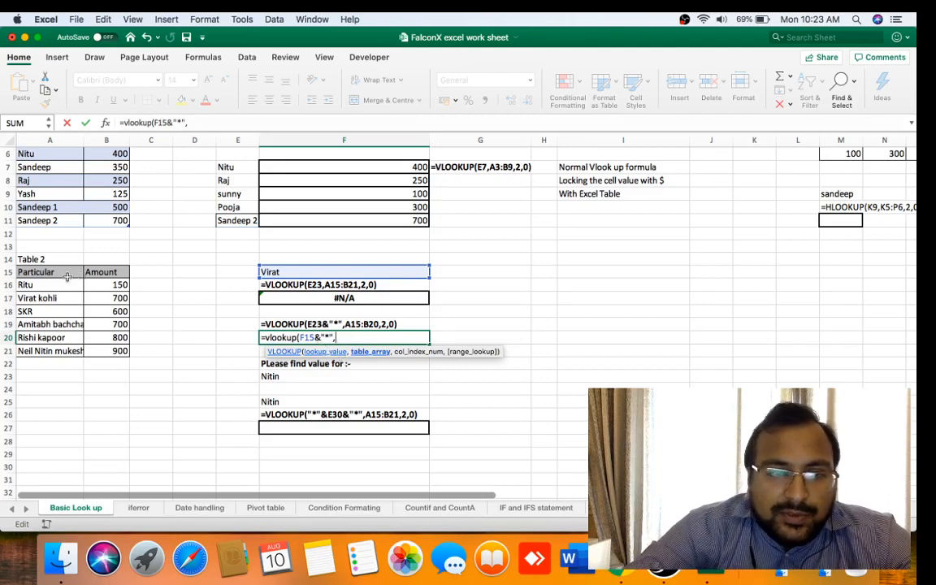
left_click_drag(53, 273, 109, 351)
type(",")
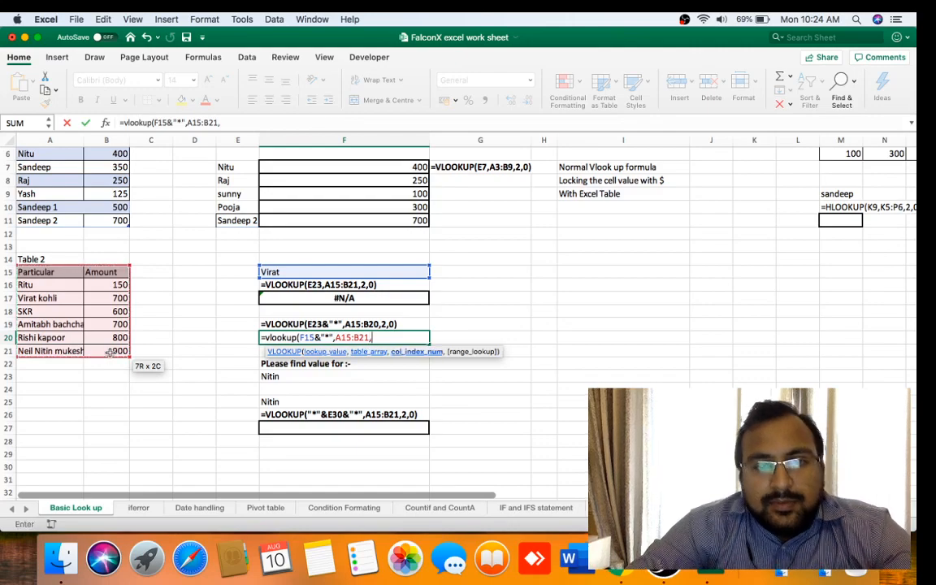
type("2,")
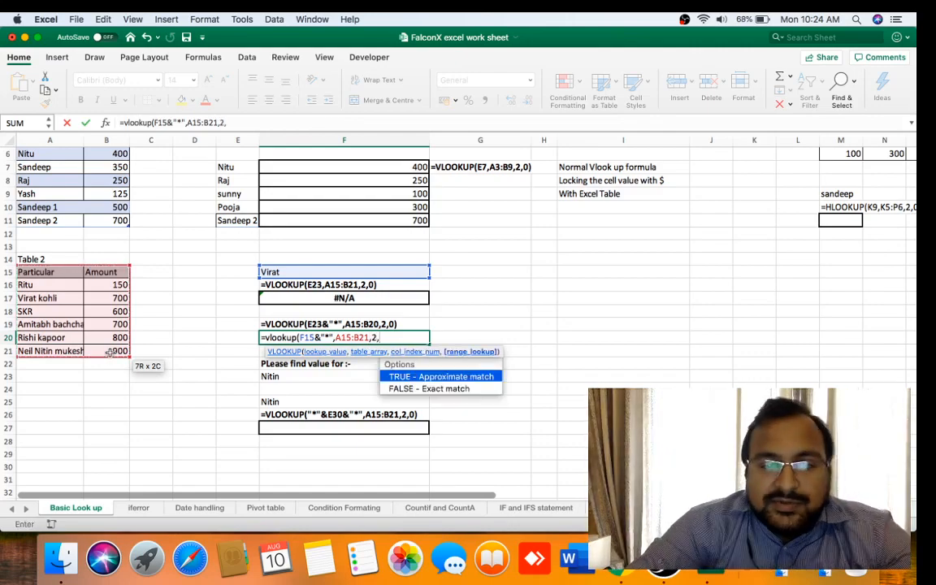
type("0)")
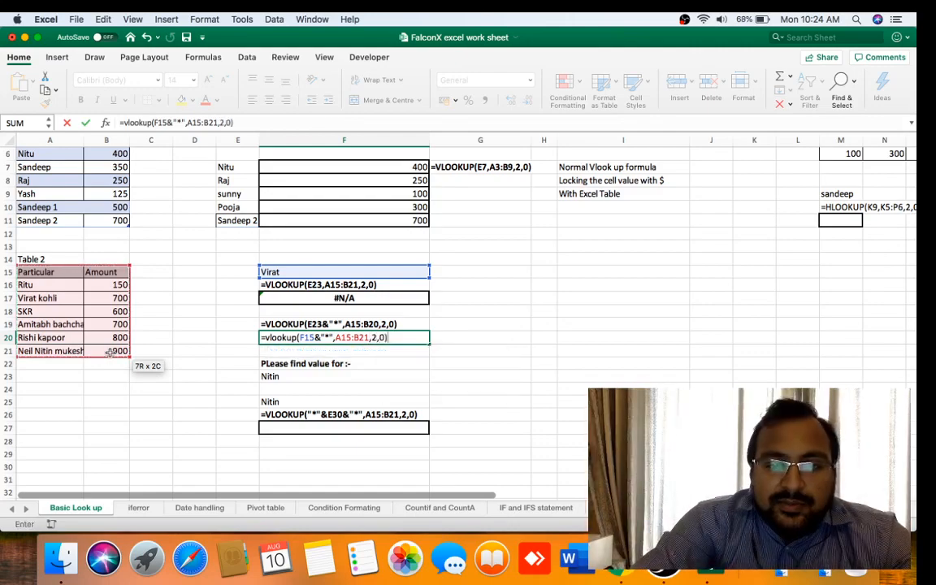
key("Return")
Step: Compare the wildcard lookup result in F20 with the name and amount in row 17 of Table 2
key("Up")
key("Left")
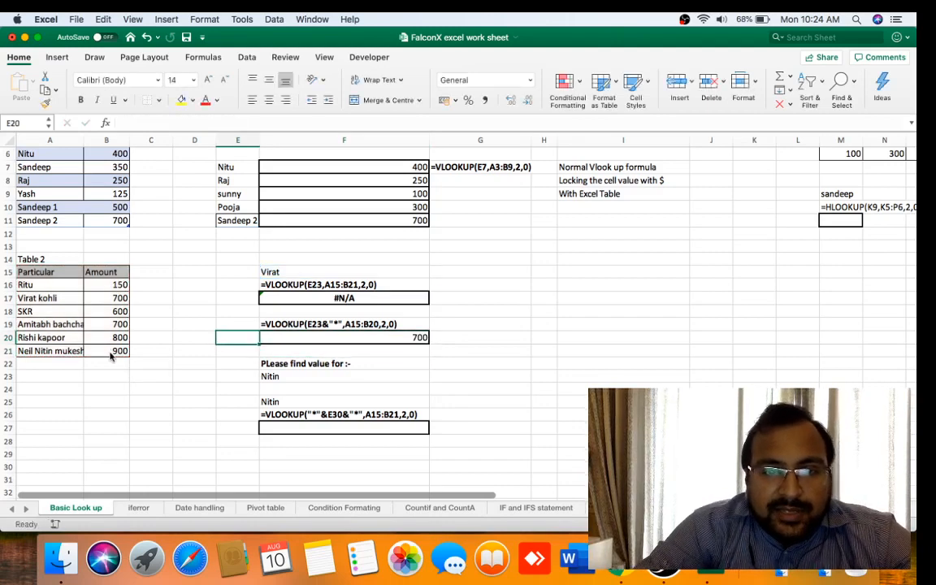
key("Right")
key("Left")
key("Left")
key("Left")
key("Left")
key("Left")
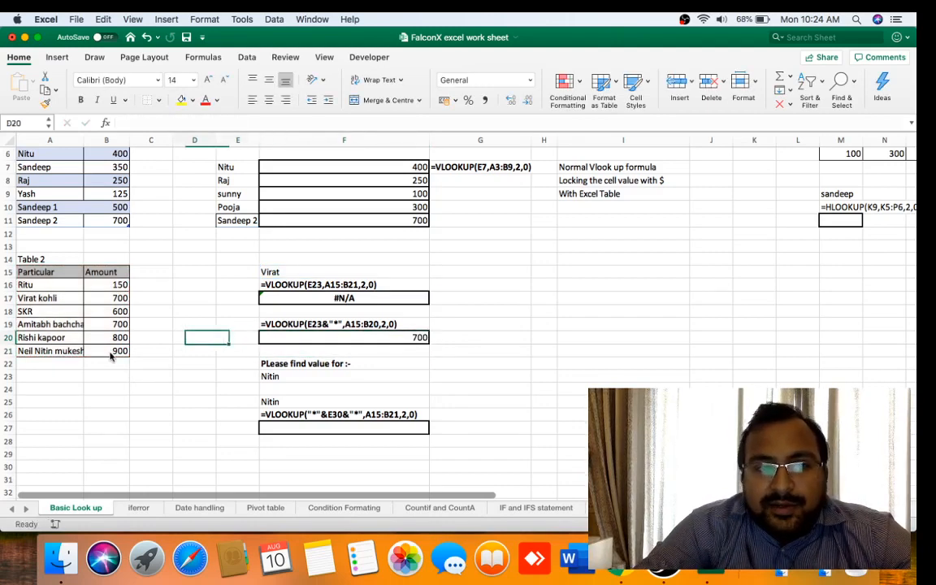
key("Up")
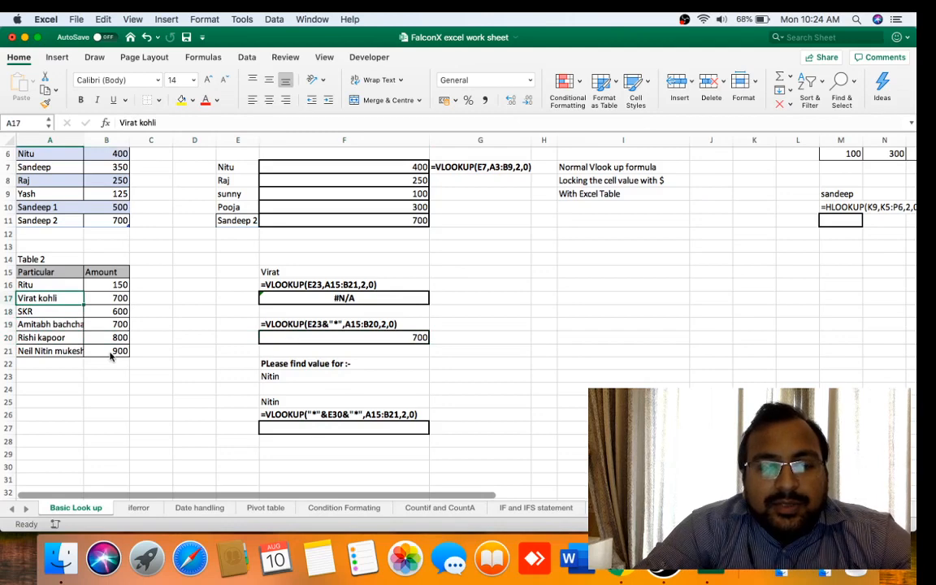
key("Right")
key("Right")
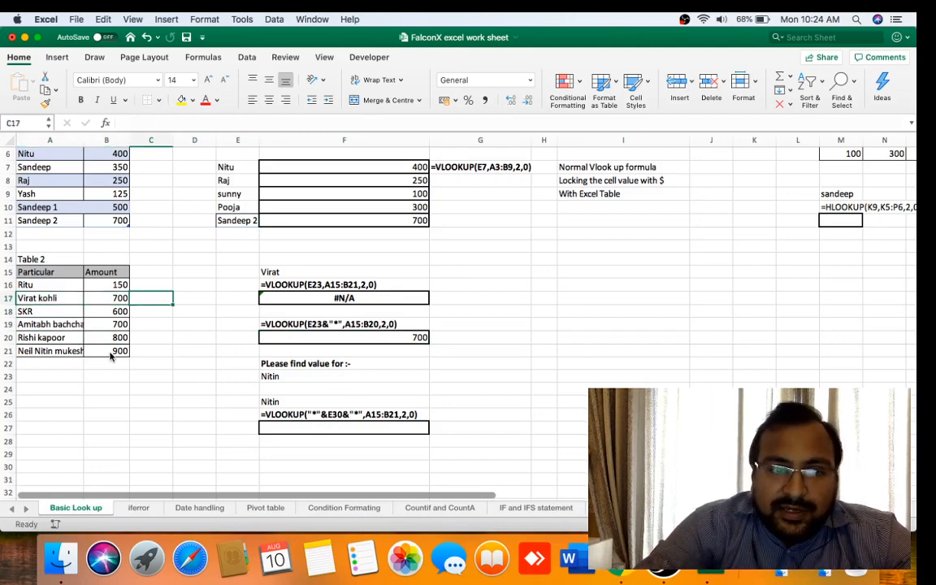
key("Left")
key("Left")
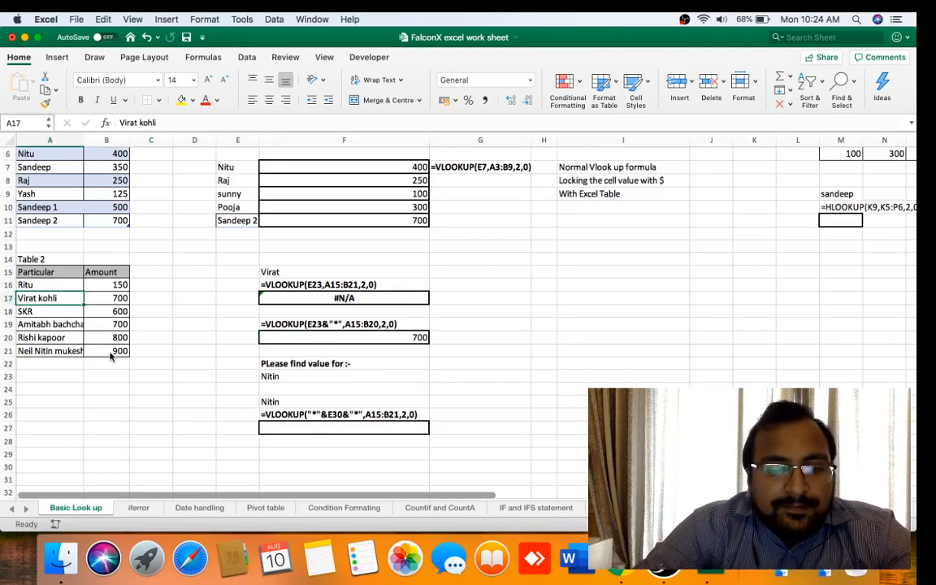
Step: Copy the name from A17 over the one in A19 to create a duplicate entry in Table 2
key("super+c")
key("Down")
key("Down")
key("Return")
Step: Set the duplicate entry's amount in B19 to 400 and return to the original name in A17
key("Right")
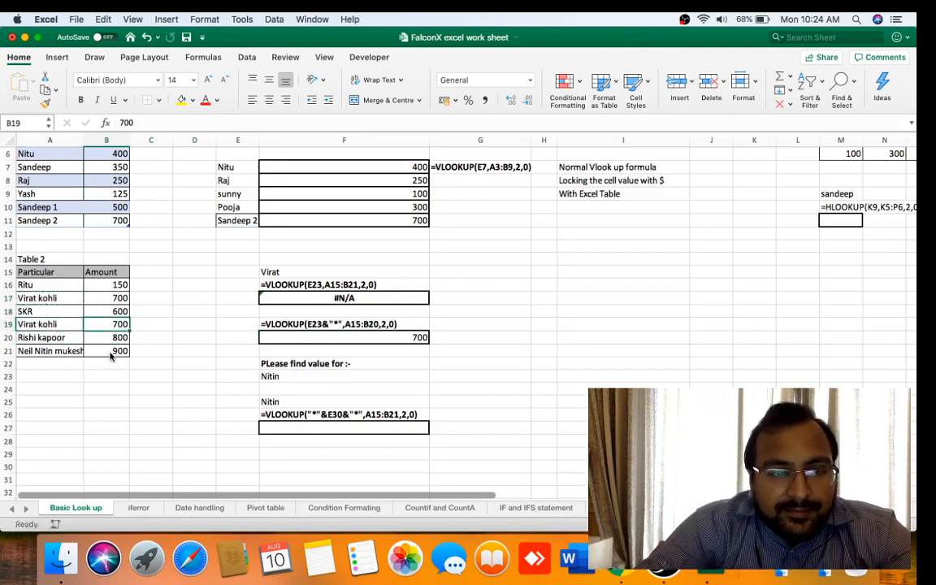
type("400")
key("Left")
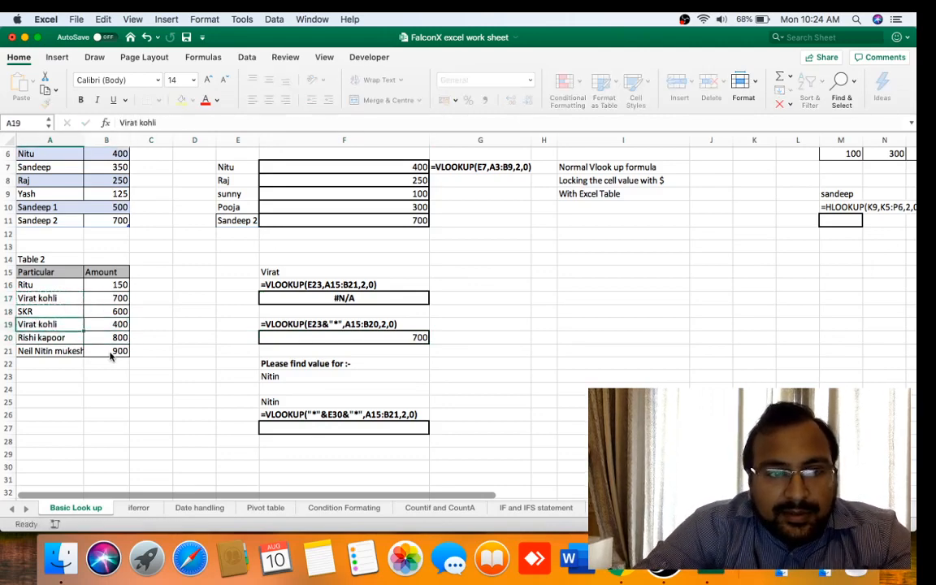
key("Up")
key("Up")
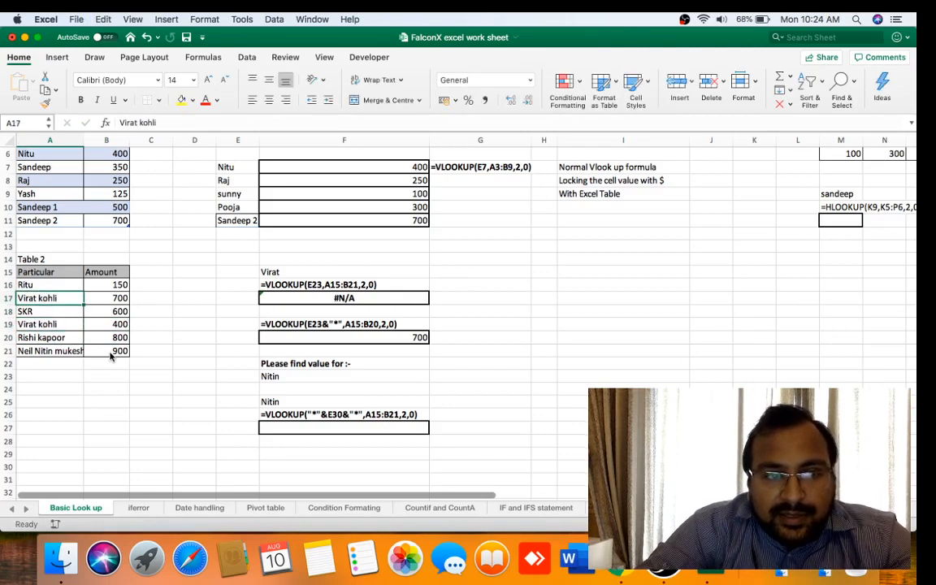
Step: Copy the name from A18 into A17 and the name from A19 into A18, then compare the amounts beside the duplicates
key("super+c")
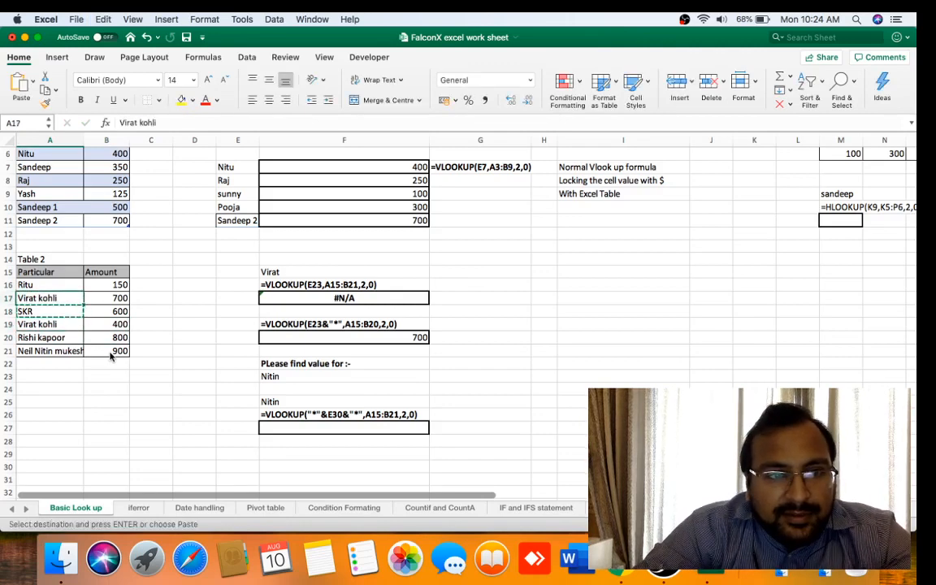
key("Return")
key("Down")
key("Down")
key("super+c")
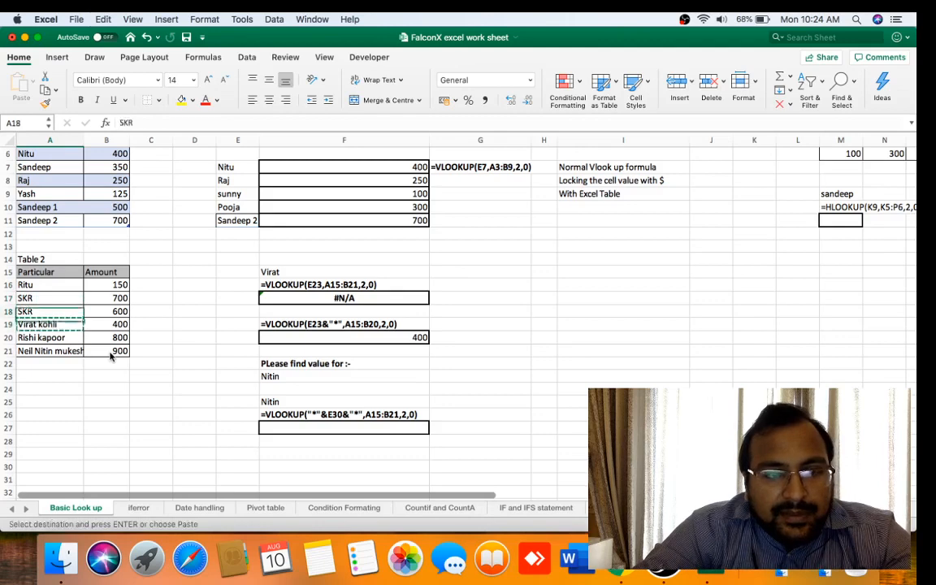
key("Up")
key("Return")
key("Right")
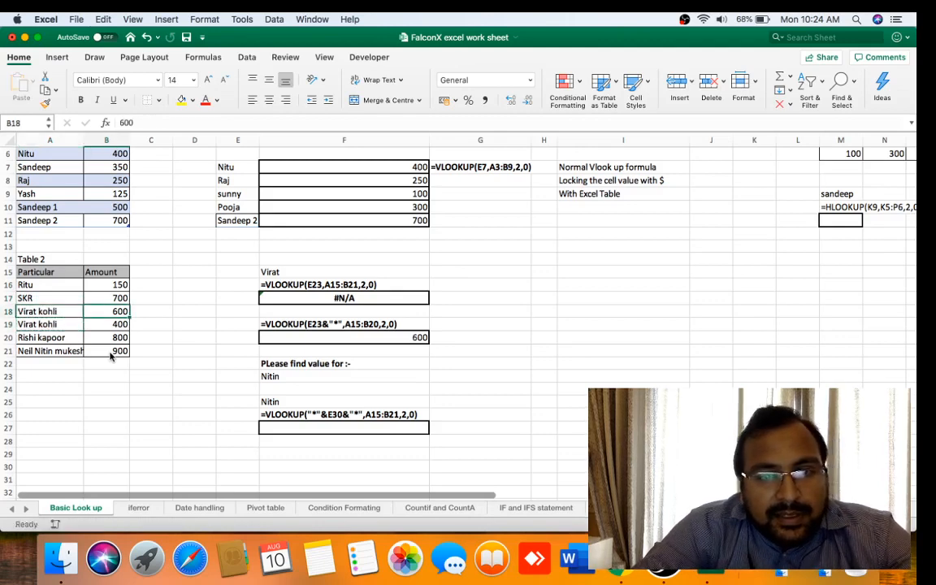
key("Down")
key("Left")
key("Up")
key("Right")
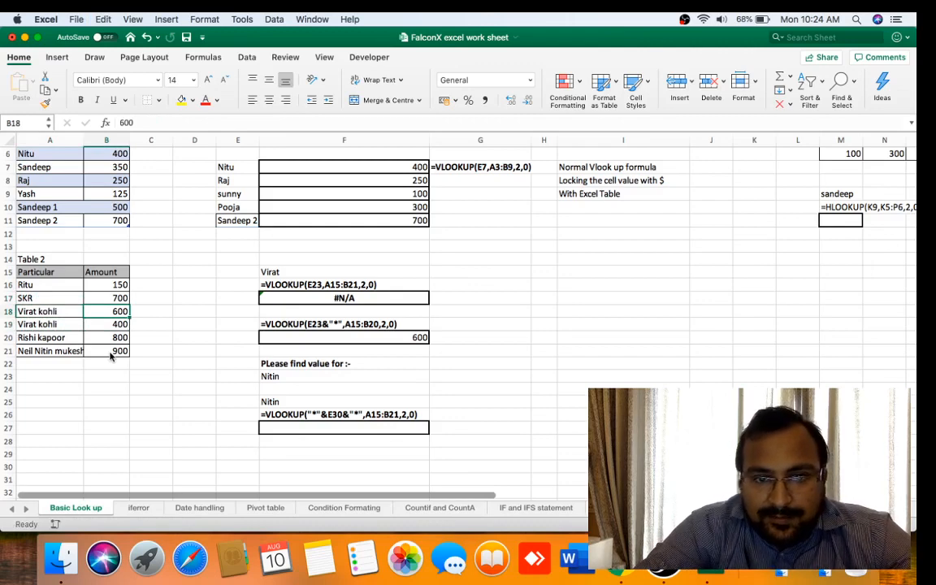
Step: Review the second partial-match exercise and its sample formula in F22:F26
key("Right")
key("Down")
key("Down")
key("Down")
key("Down")
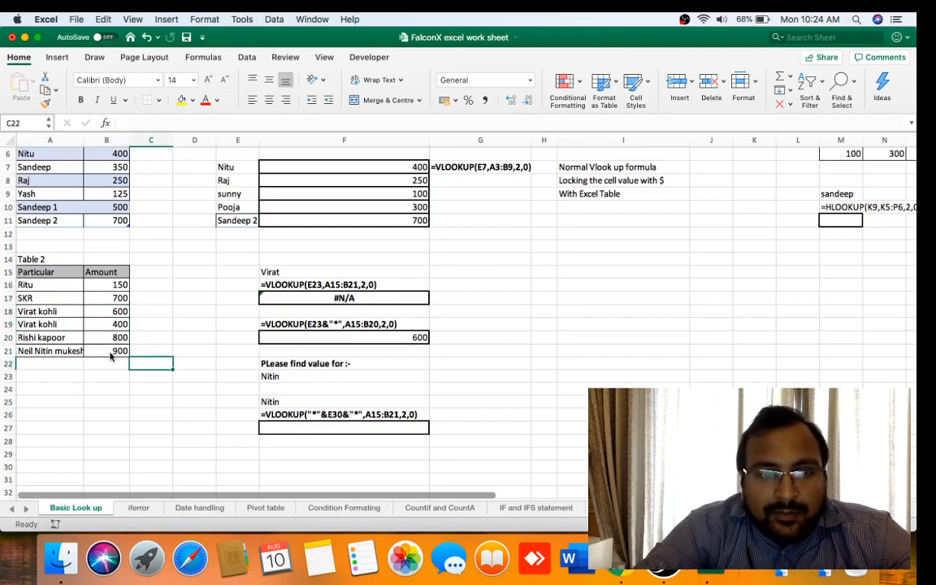
key("Right")
key("Right")
key("Down")
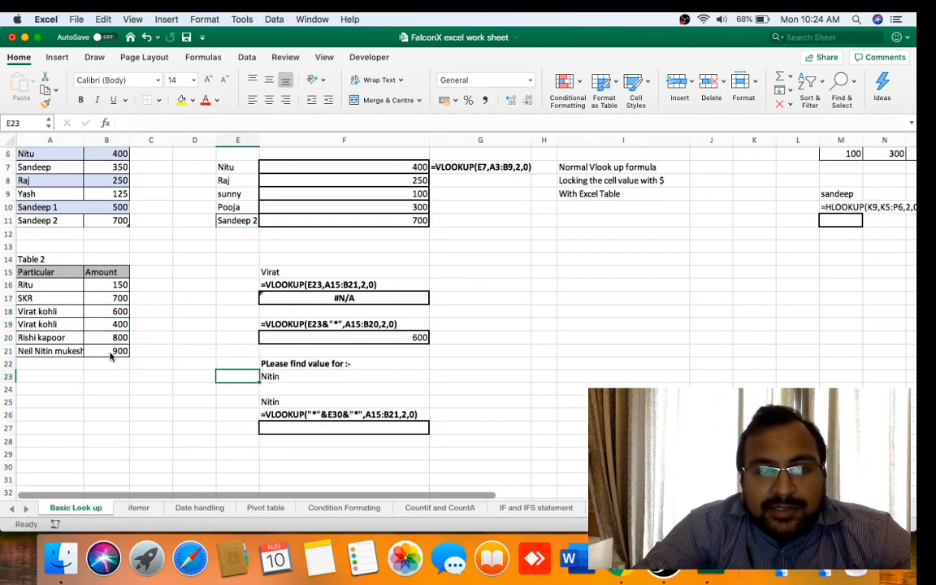
key("Right")
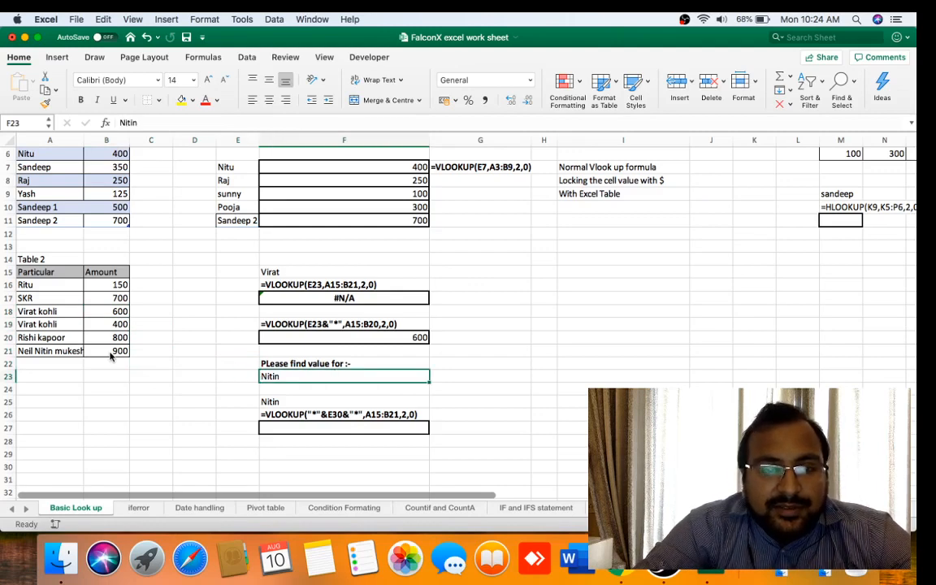
key("Down")
key("Down")
key("Down")
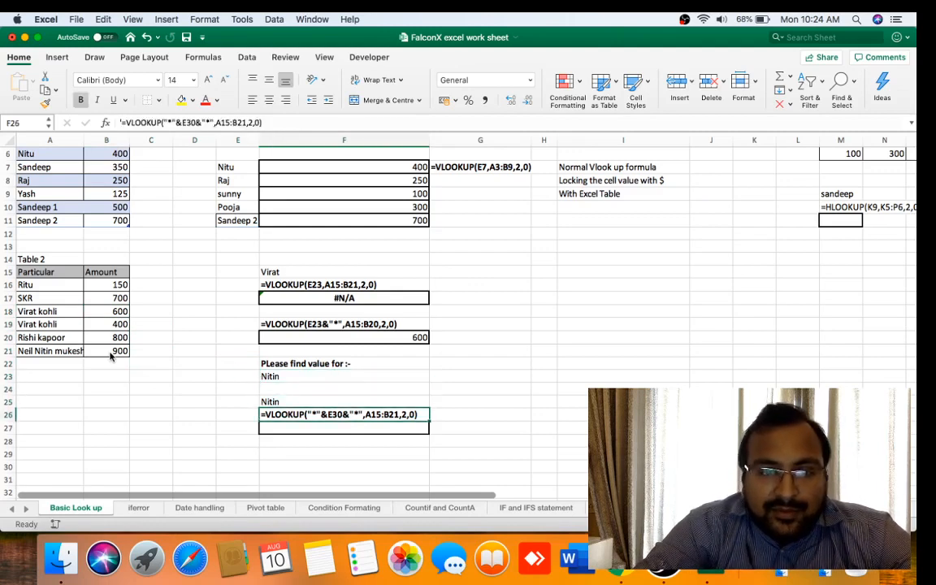
key("Up")
key("Up")
key("Up")
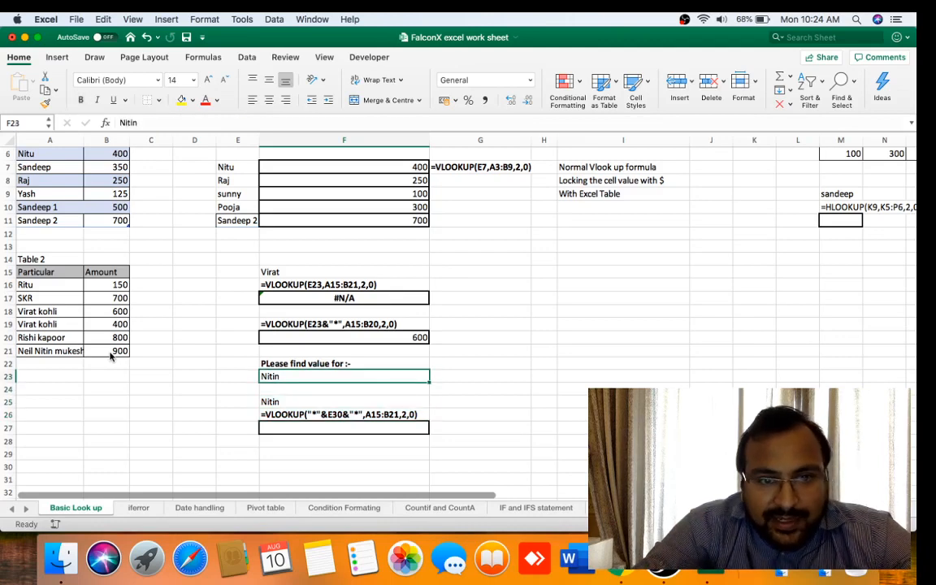
Step: Examine the full name and amount in row 21 of Table 2 for the exercise's partial name
key("Left")
key("Left")
key("Left")
key("Left")
key("Left")
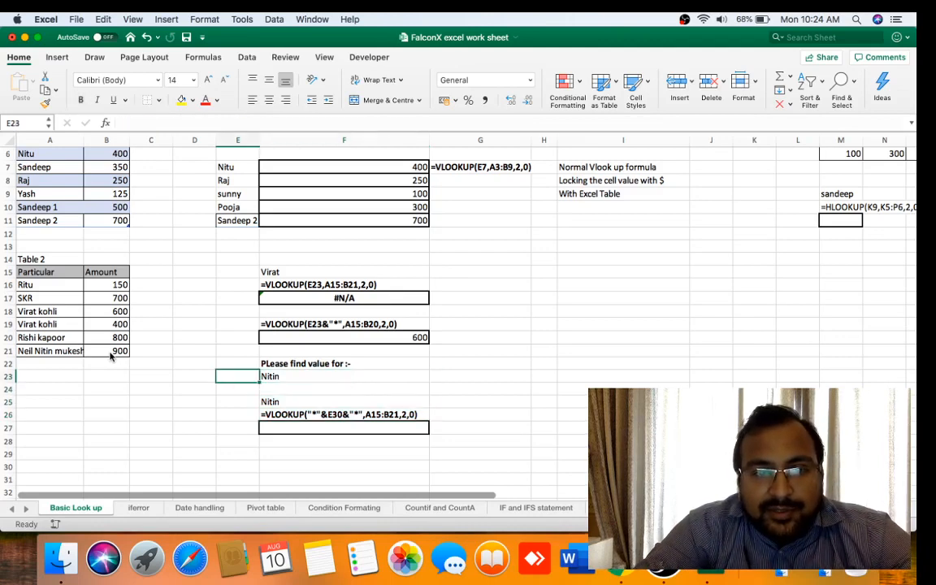
key("Up")
key("Up")
key("Right")
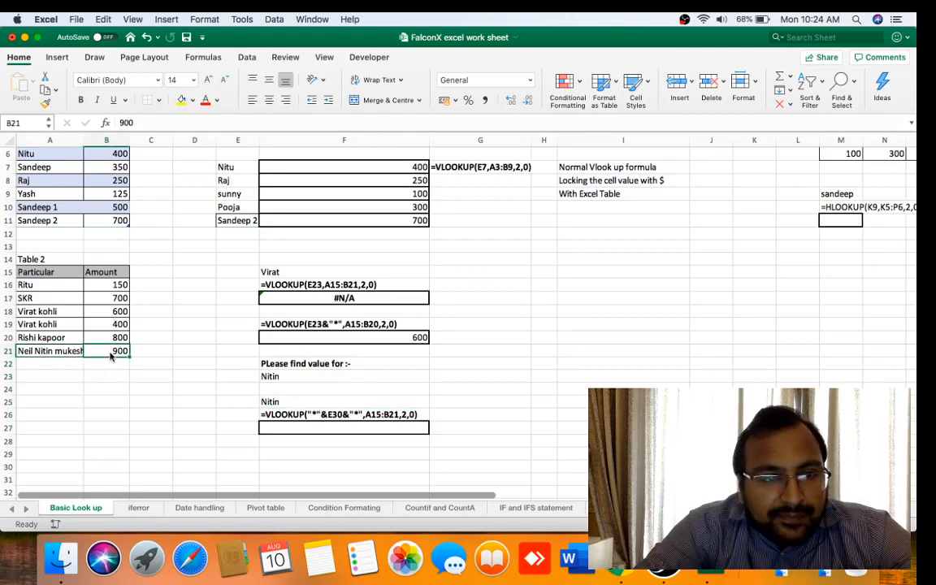
key("Left")
Step: Return from Table 2 to the exercise and check its answer cell F27 beneath the sample formula
key("Right")
key("Right")
key("Right")
key("Right")
key("Right")
key("Down")
key("Down")
key("Down")
key("Down")
key("Down")
key("Down")
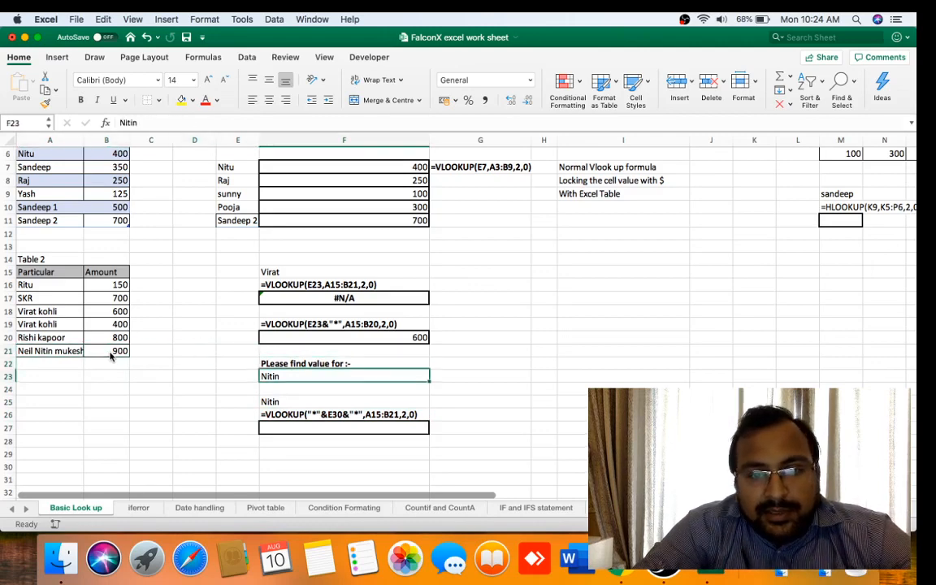
key("Right")
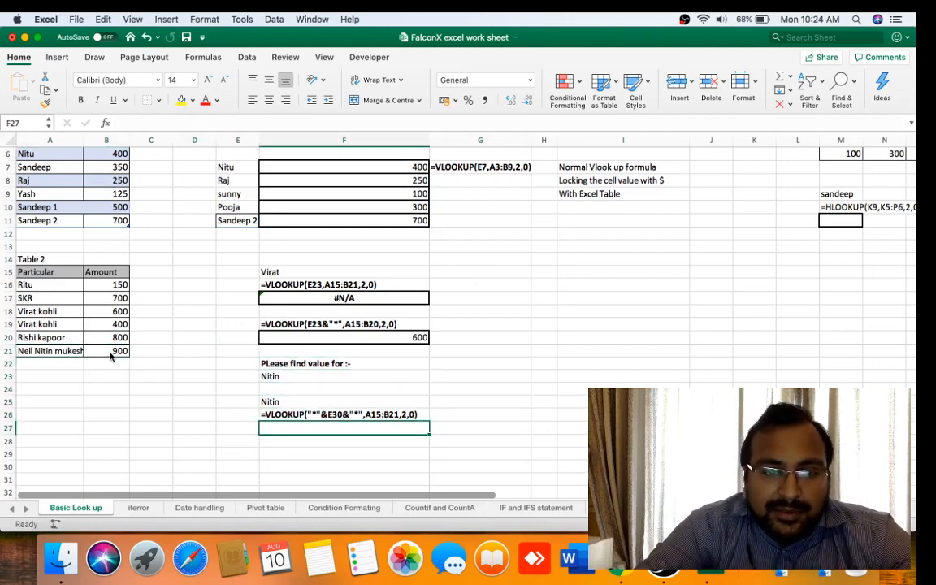
Step: Go to the Hlook up example and examine its horizontal names and amounts in M5:R6
key("Up")
key("Right")
key("Right")
key("Right")
key("Left")
key("Left")
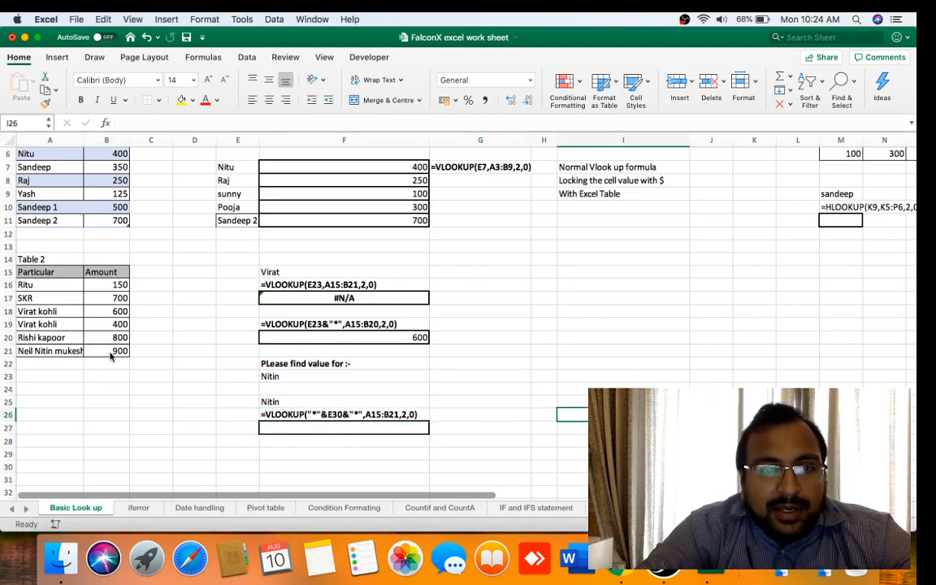
key("Up")
key("Up")
key("Up")
key("Up")
key("Up")
key("Up")
key("Up")
key("Up")
key("Up")
key("Up")
key("Up")
key("Up")
key("Up")
key("Up")
key("Up")
key("Up")
key("Up")
key("Up")
key("Up")
key("Up")
key("Up")
key("Up")
key("Up")
key("Up")
key("Up")
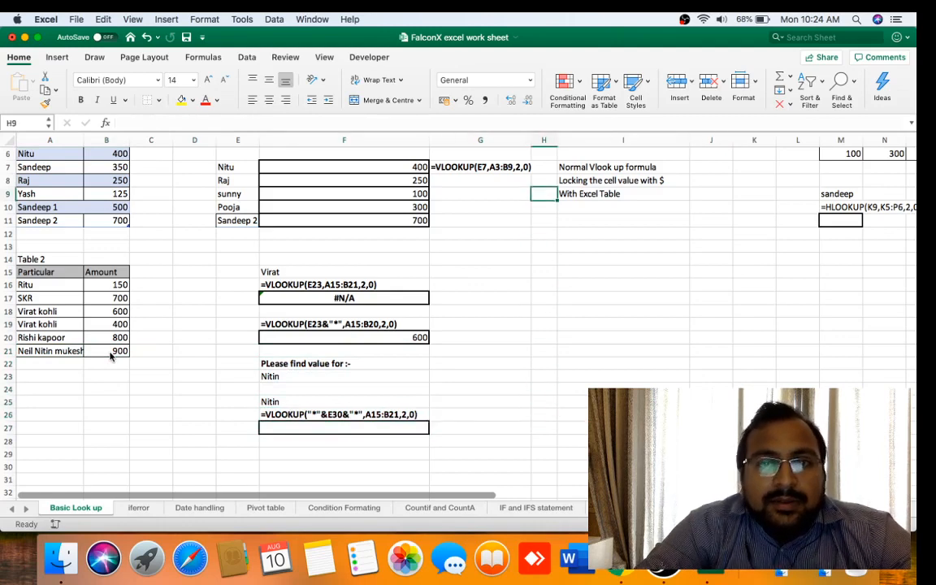
key("Right")
key("Right")
key("Right")
key("Right")
key("Right")
key("Right")
key("Right")
key("Right")
key("Right")
key("Right")
key("Right")
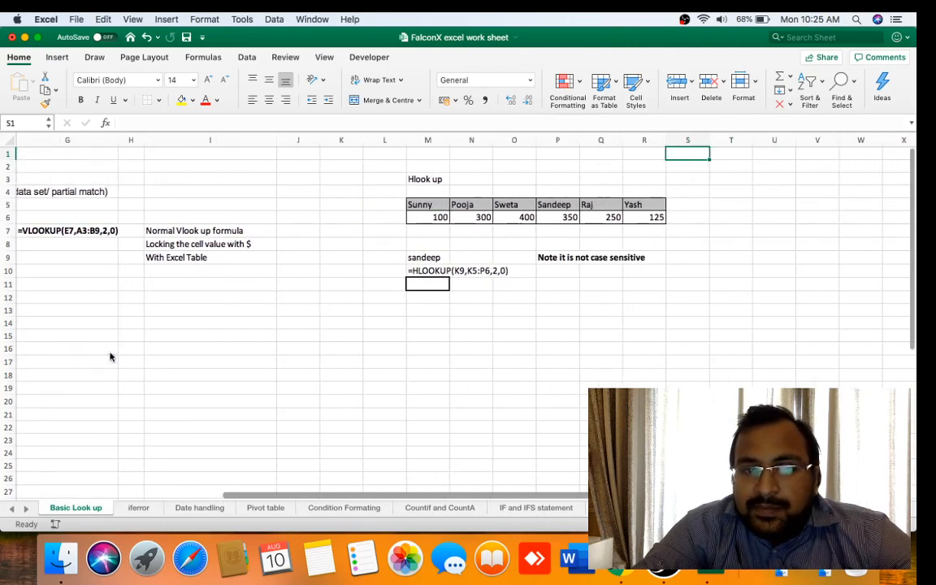
key("Left")
key("Left")
key("Left")
key("Left")
key("Left")
key("Left")
key("Down")
key("Down")
key("Down")
key("Down")
key("Down")
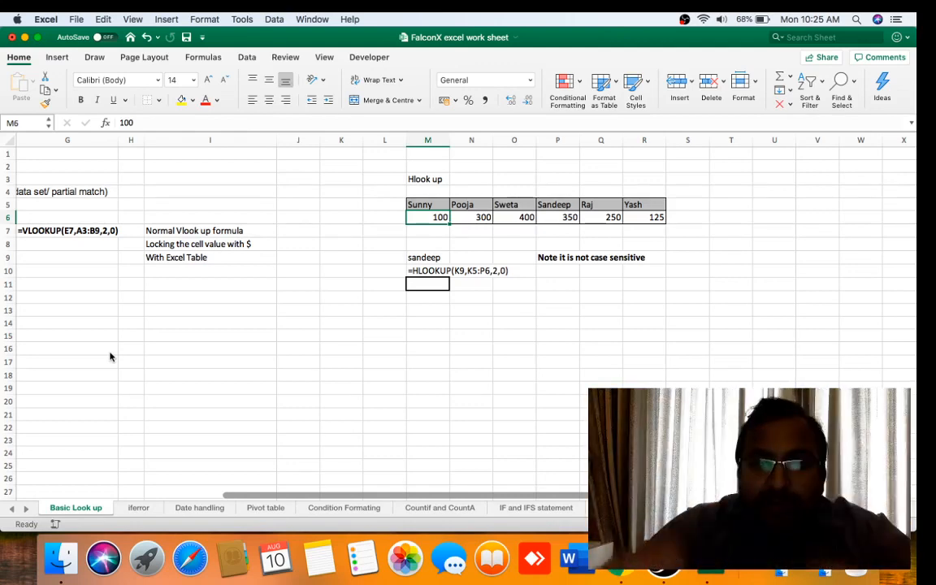
key("Right")
key("Left")
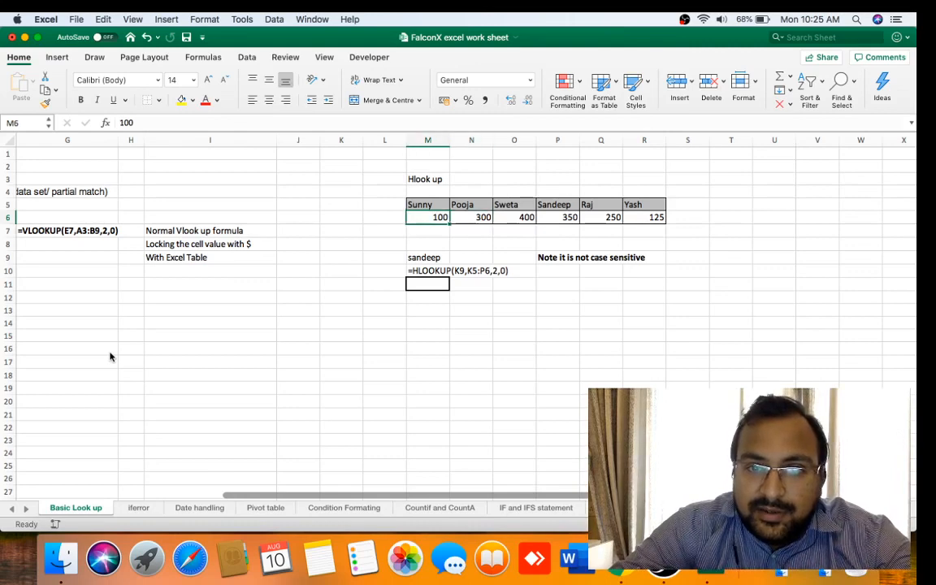
key("Right")
key("Right")
key("Right")
key("Right")
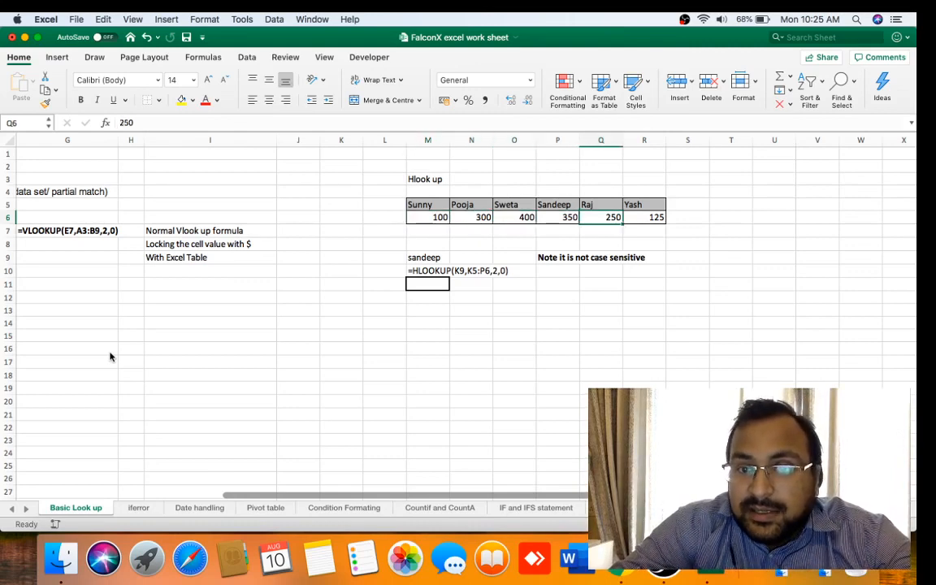
Step: Inspect the lookup name in M9 of the Hlook up example
key("Left")
key("Left")
key("Down")
key("Down")
key("Down")
key("Left")
key("Left")
key("Down")
key("Up")
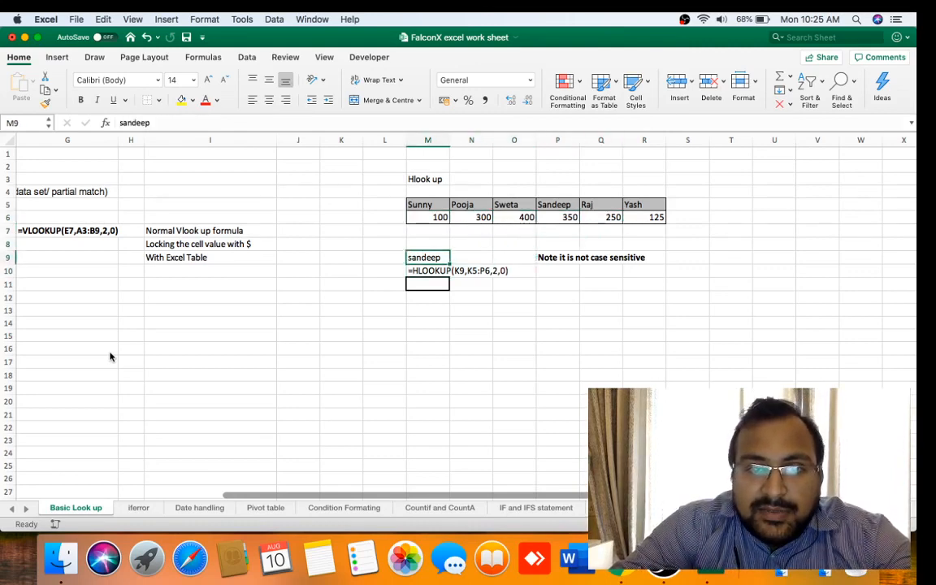
key("super+c")
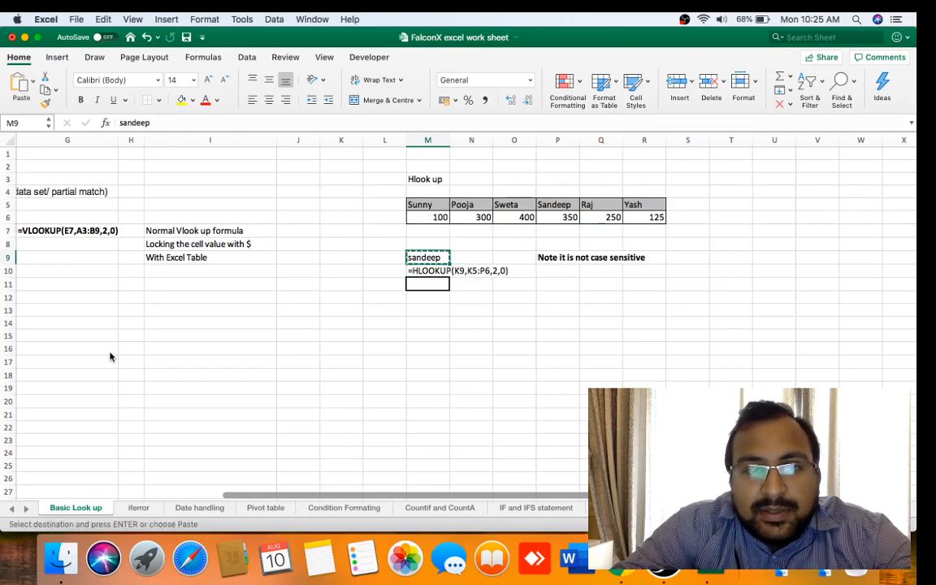
key("Escape")
Step: Re-enter the name in header cell P5 of the Hlook up table in all capital letters
key("Right")
key("Right")
key("Right")
key("Up")
key("Up")
key("Up")
key("Up")
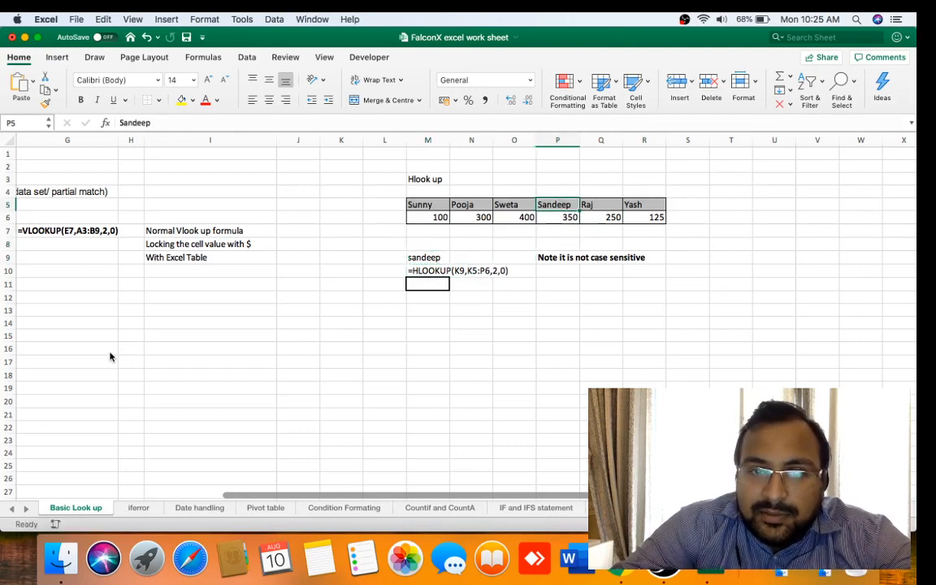
type("SANDEEP")
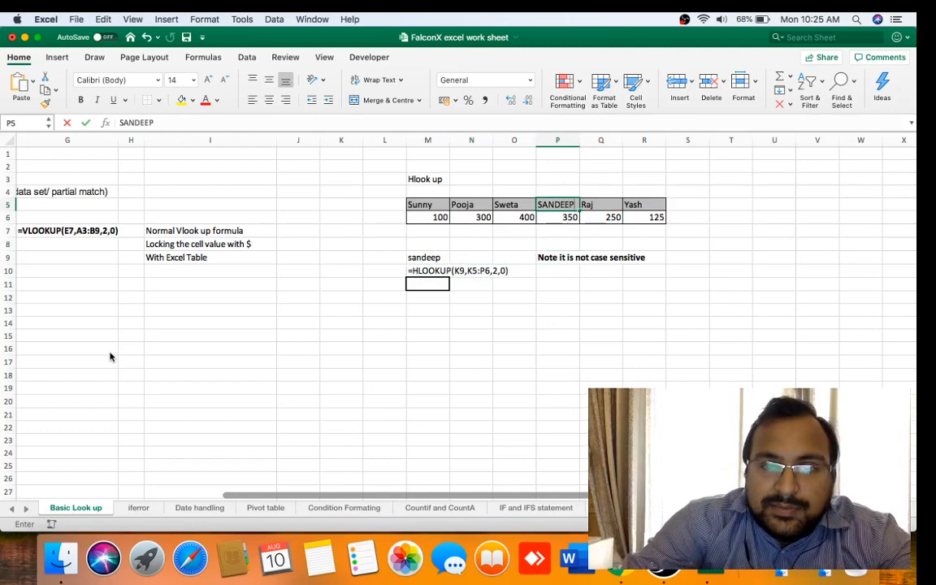
key("Return")
Step: Start an HLOOKUP formula in M11 with M9 as the lookup value
key("Left")
key("Left")
key("Left")
key("Down")
key("Down")
key("Down")
key("Down")
key("Down")
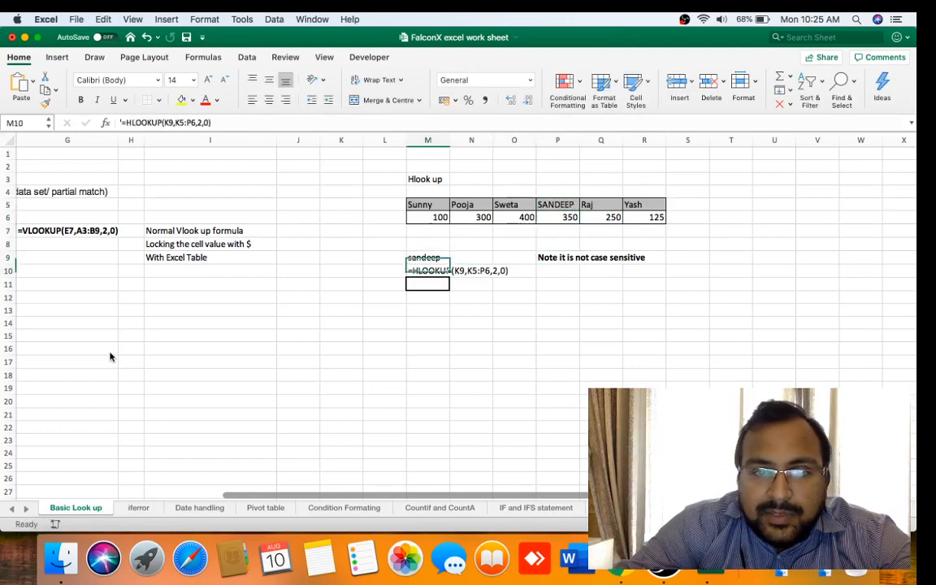
type("=")
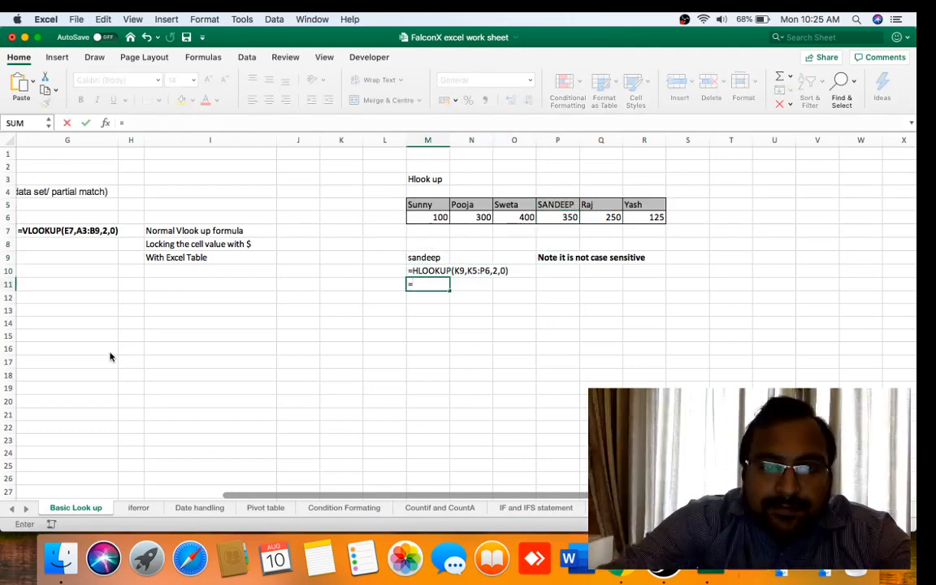
type("hll")
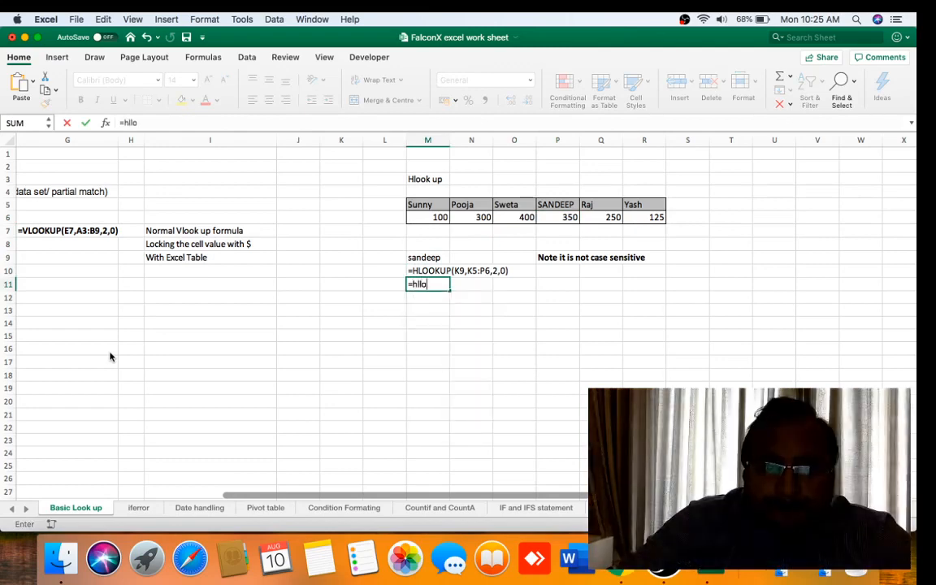
key("BackSpace")
key("Tab")
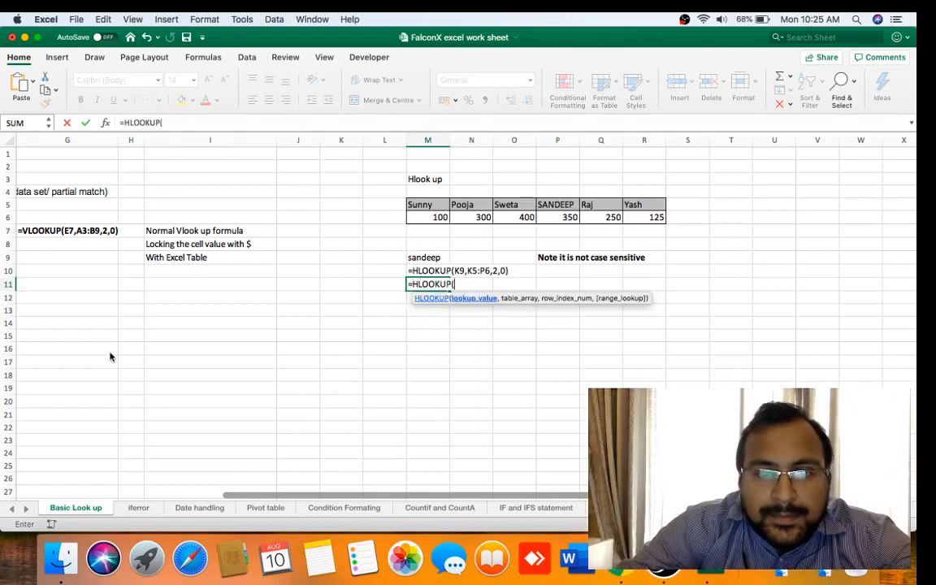
key("Up")
key("Up")
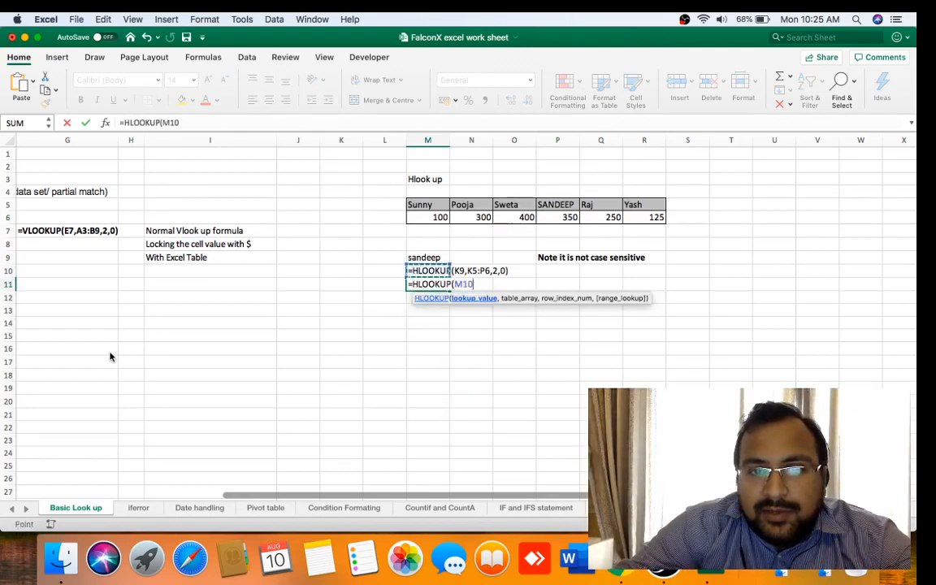
type(",")
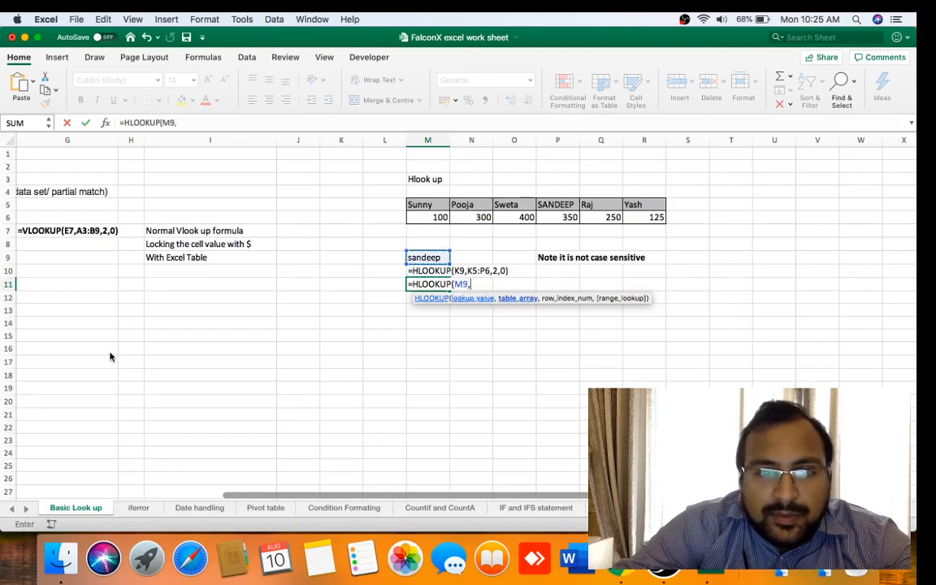
Step: Complete the M11 formula with table array M5:R6, row index 2 and range lookup 0
key("Up")
key("Up")
key("Up")
key("Up")
key("Up")
key("Up")
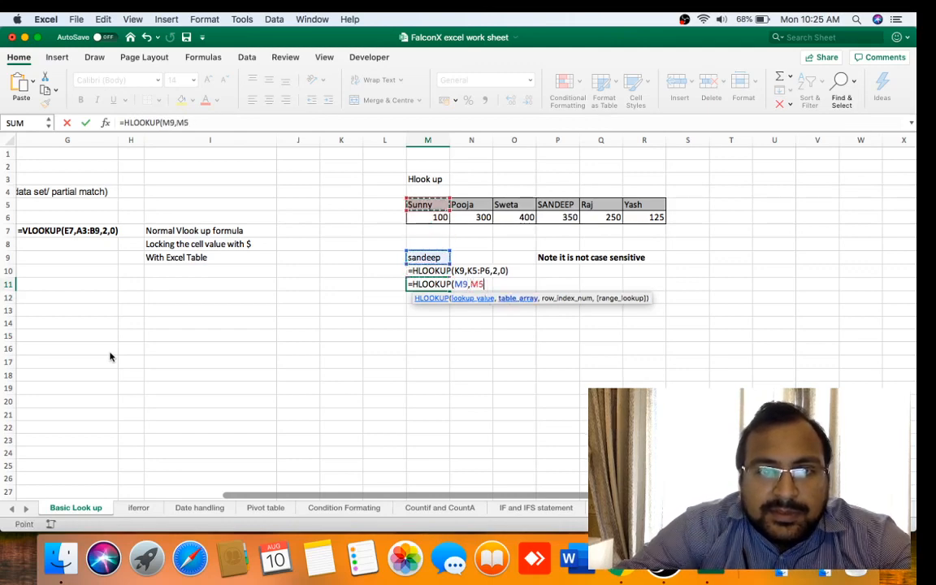
key("shift+Down")
key("shift+Right")
key("shift+Right")
key("shift+Right")
key("shift+Right")
key("shift+Right")
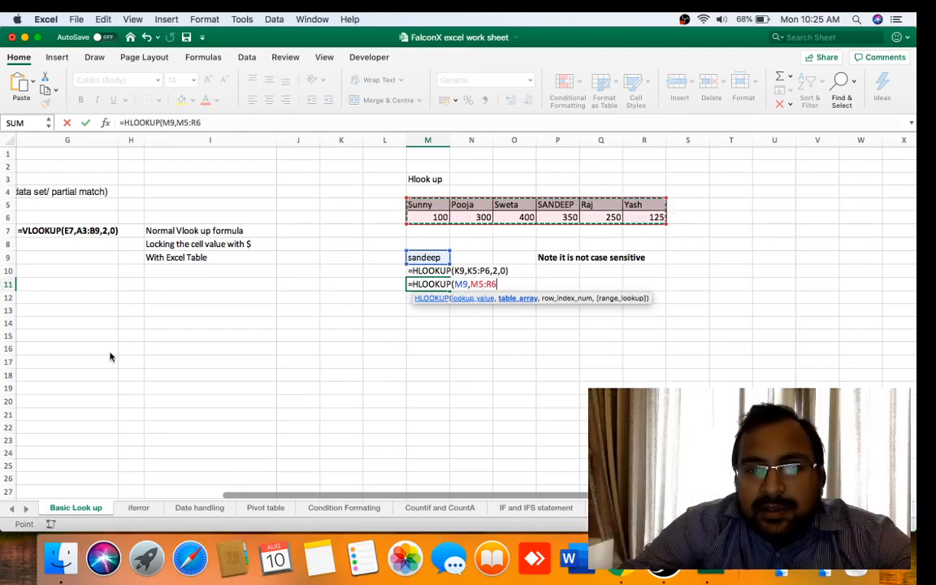
type(",")
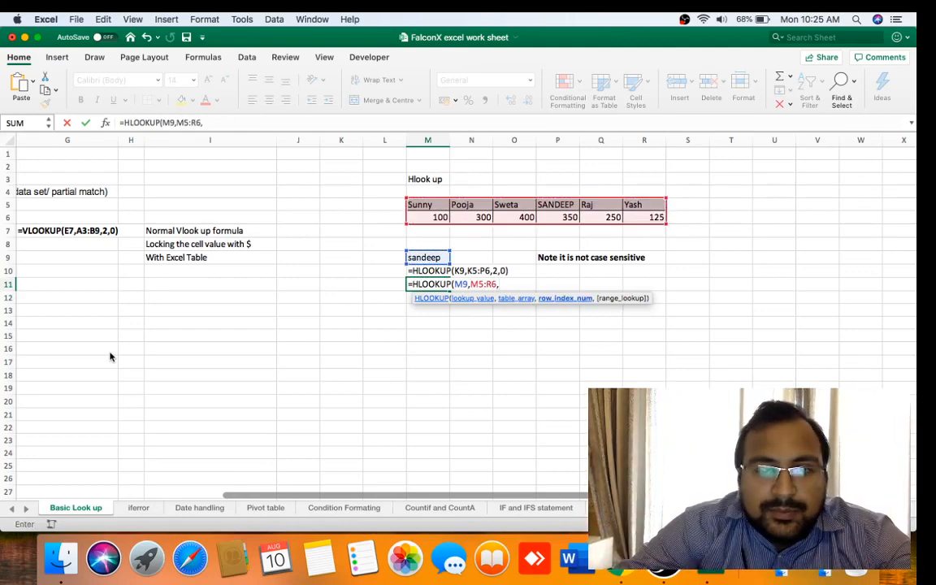
type("2,0)")
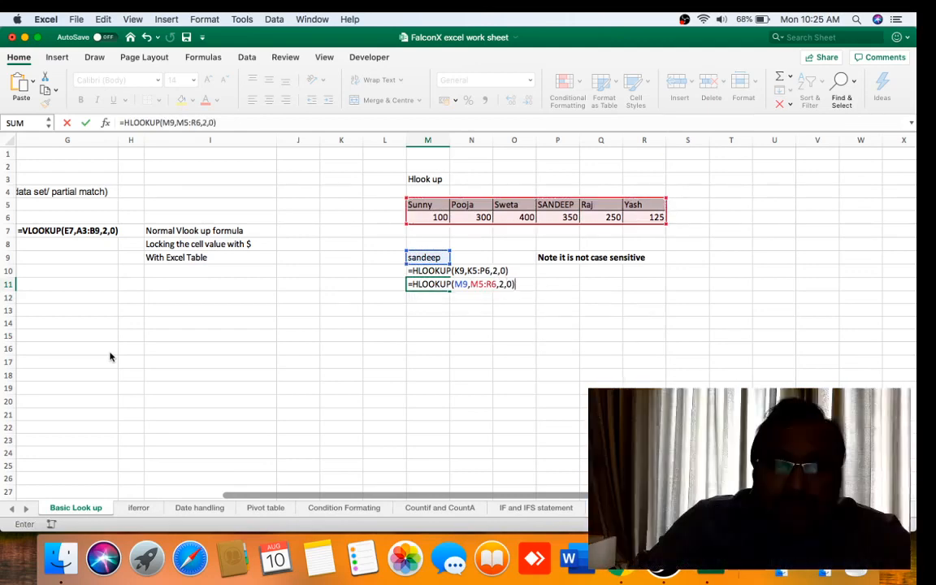
key("Return")
key("Up")
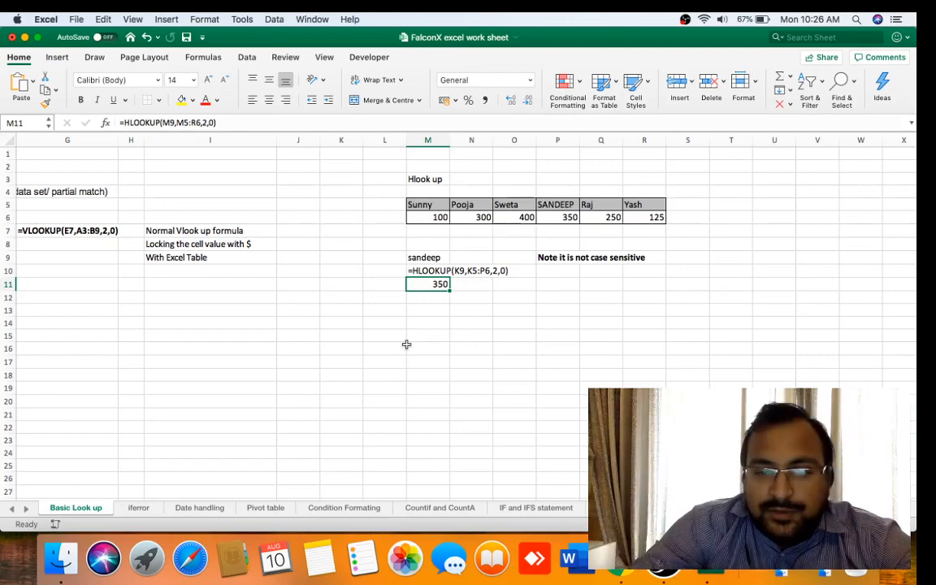
left_click(664, 562)
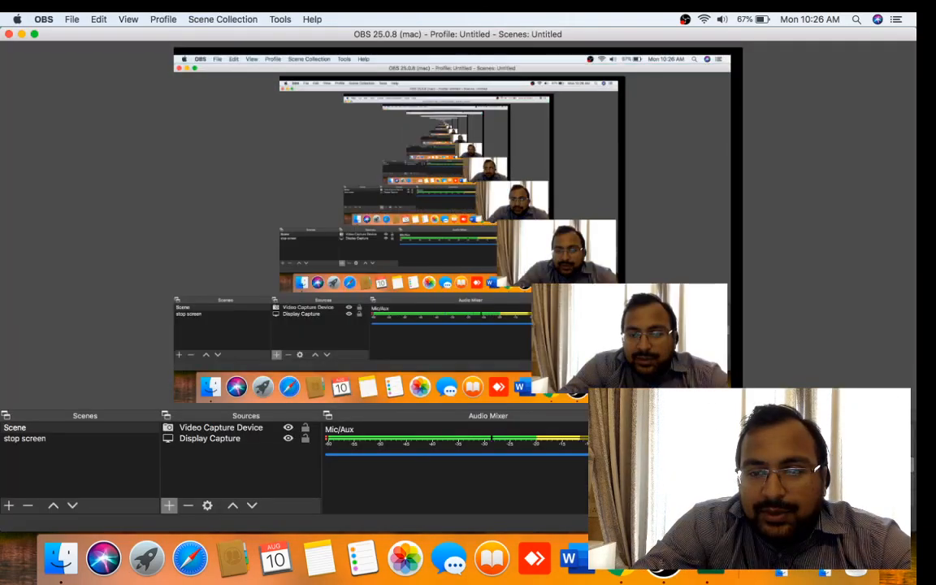